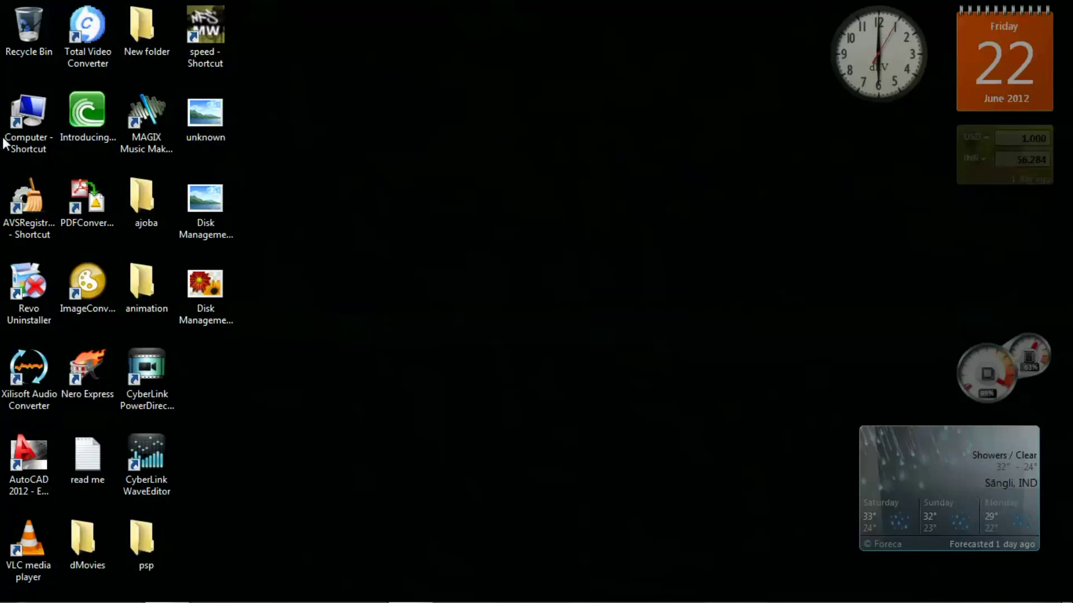
# - Open Computer, dismiss AutoPlay, and show the H: flash drive's details: FAT32, 5.77 GB free of 14.9 GB
pyautogui.doubleClick(28, 127)
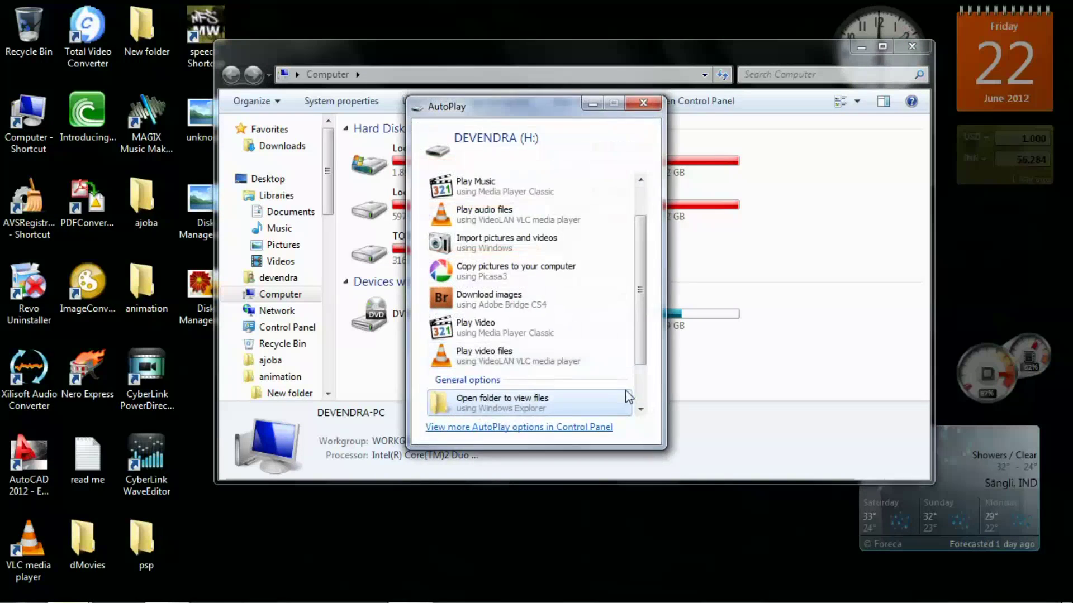
pyautogui.click(640, 105)
pyautogui.click(736, 327)
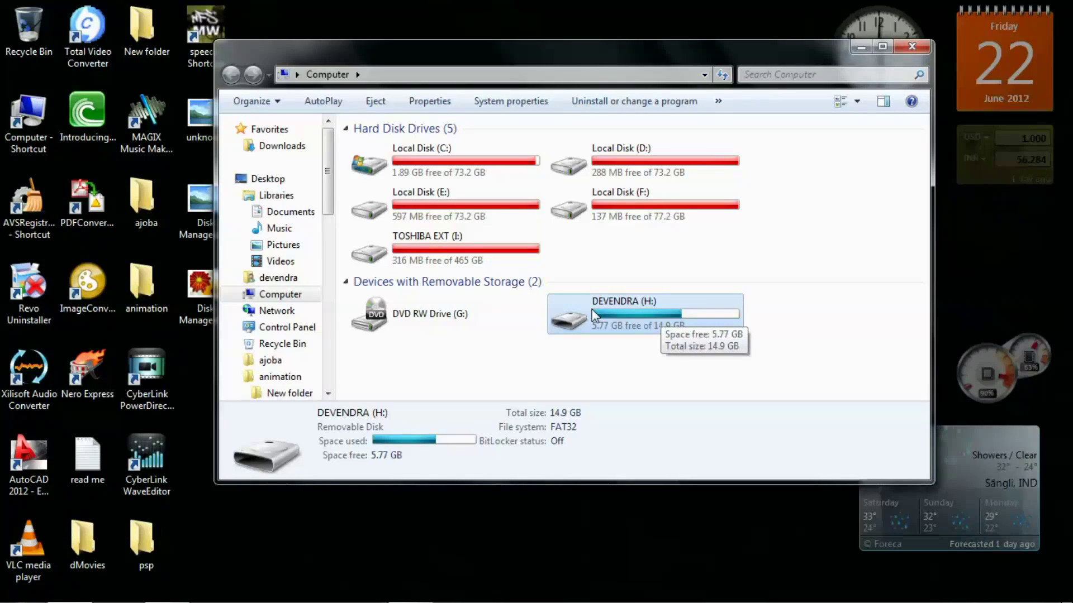
# - Minimize the Computer window and launch Computer Management from the Computer shortcut's Manage option
pyautogui.click(854, 46)
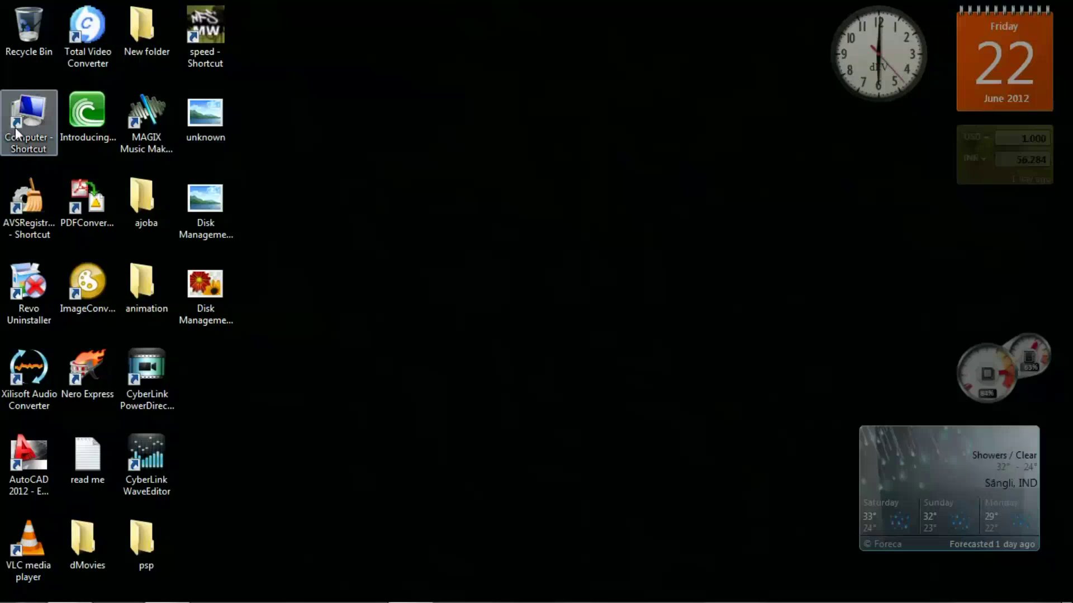
pyautogui.rightClick(33, 113)
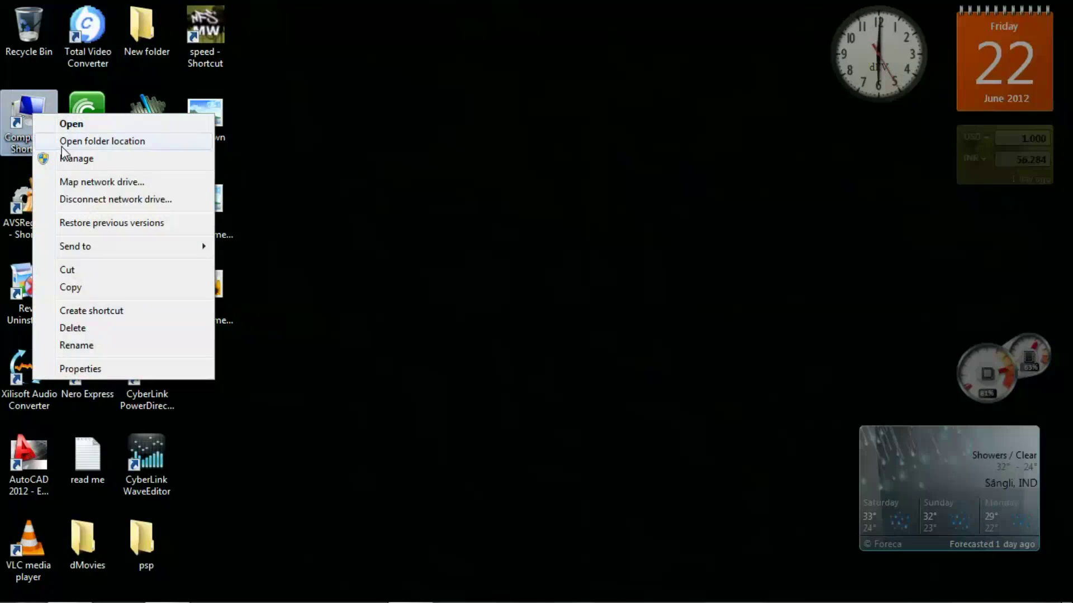
pyautogui.click(73, 162)
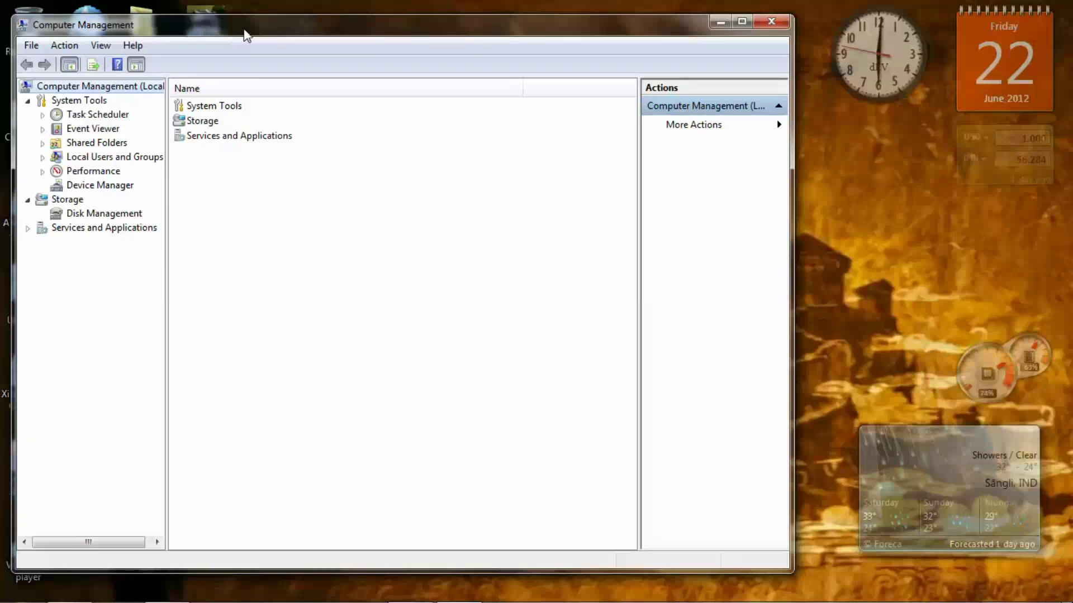
pyautogui.moveTo(232, 33); pyautogui.dragTo(307, 32)
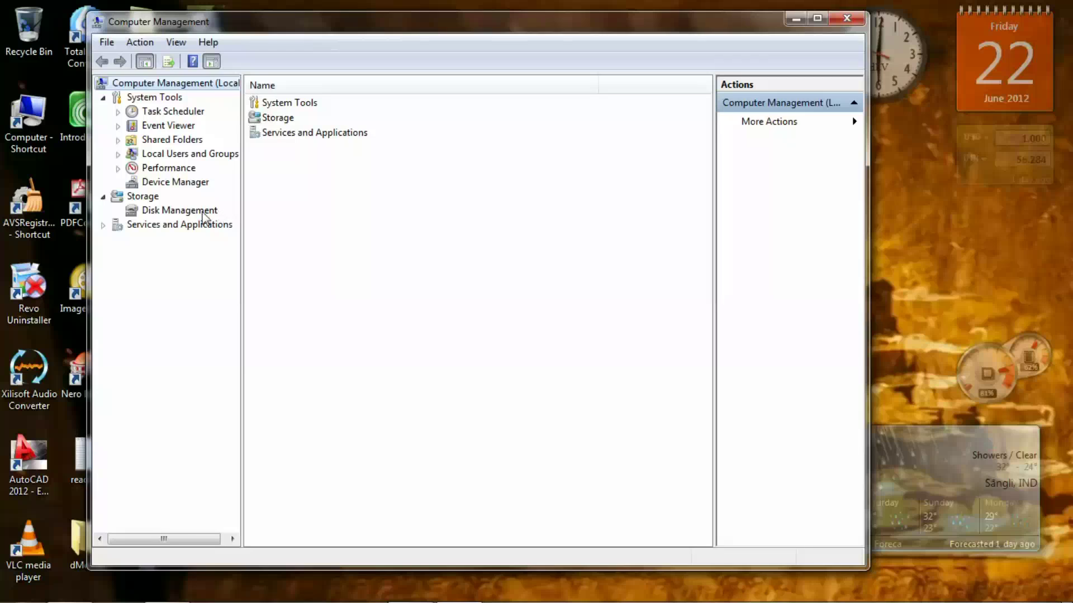
# - In Disk Management, select the H: volume and its 14.94 GB FAT32 partition on removable Disk 2
pyautogui.click(189, 213)
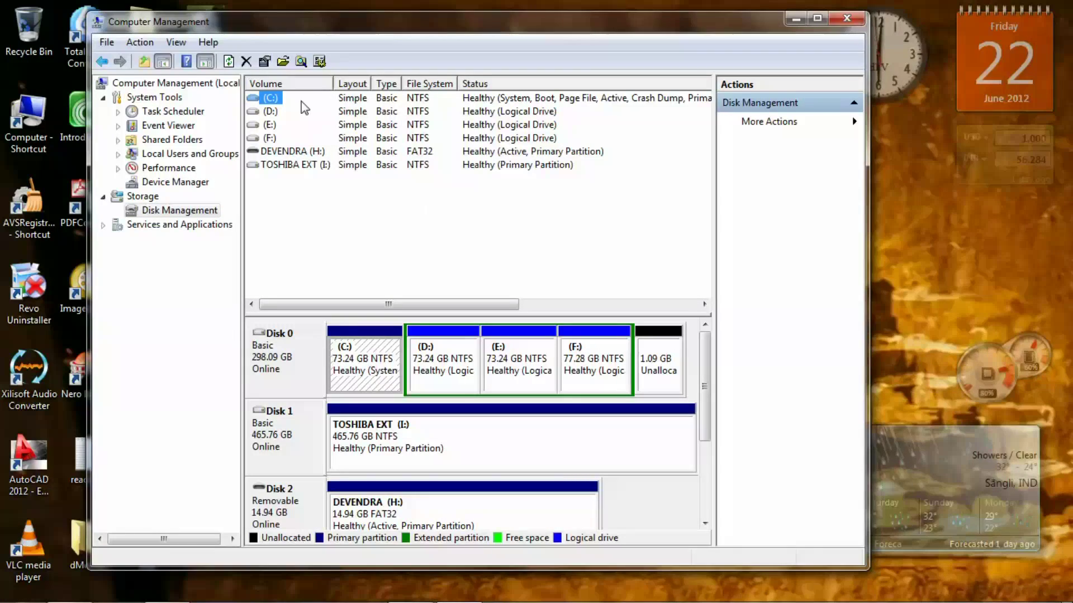
pyautogui.click(398, 229)
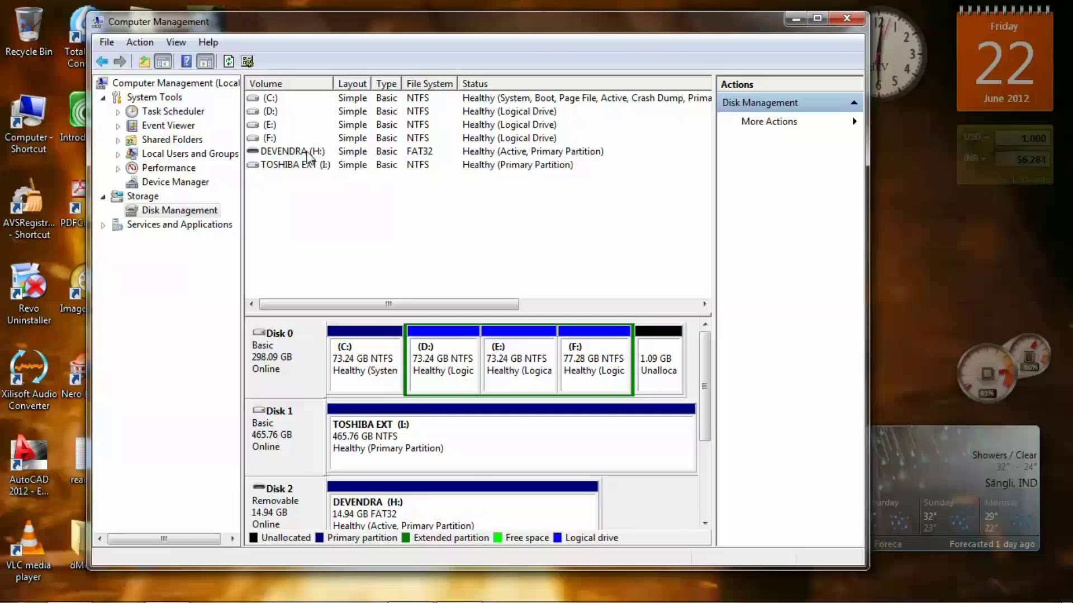
pyautogui.click(300, 153)
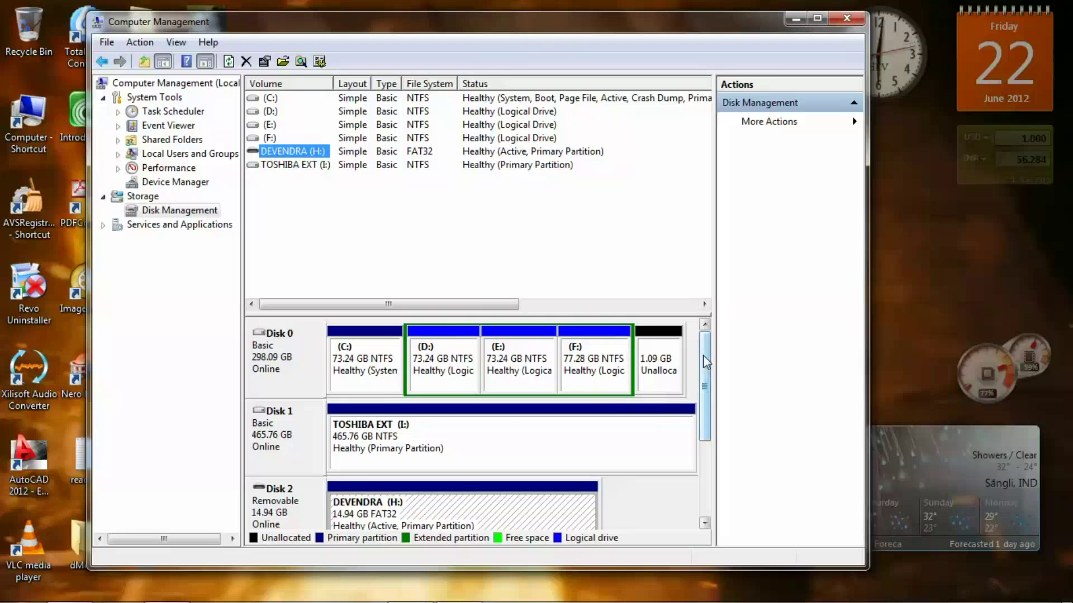
pyautogui.moveTo(706, 363); pyautogui.dragTo(705, 383)
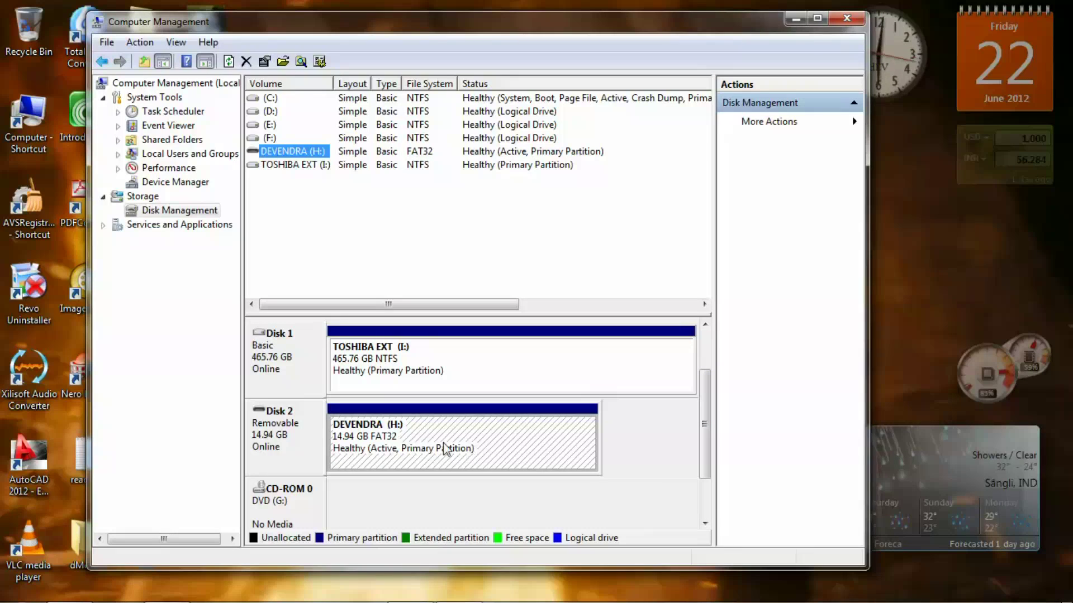
pyautogui.click(487, 447)
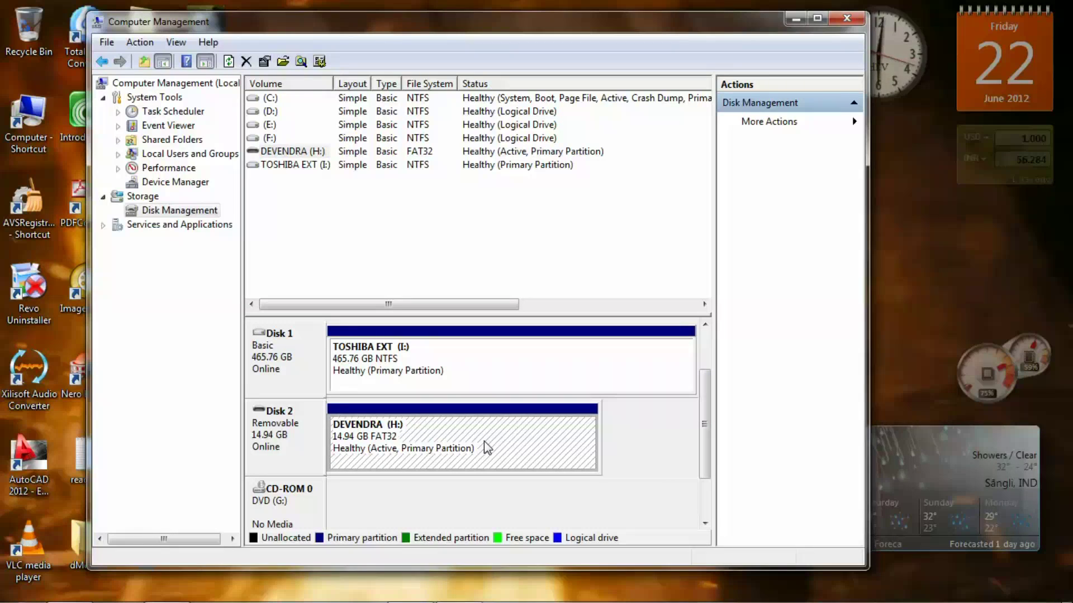
pyautogui.click(295, 158)
pyautogui.click(332, 212)
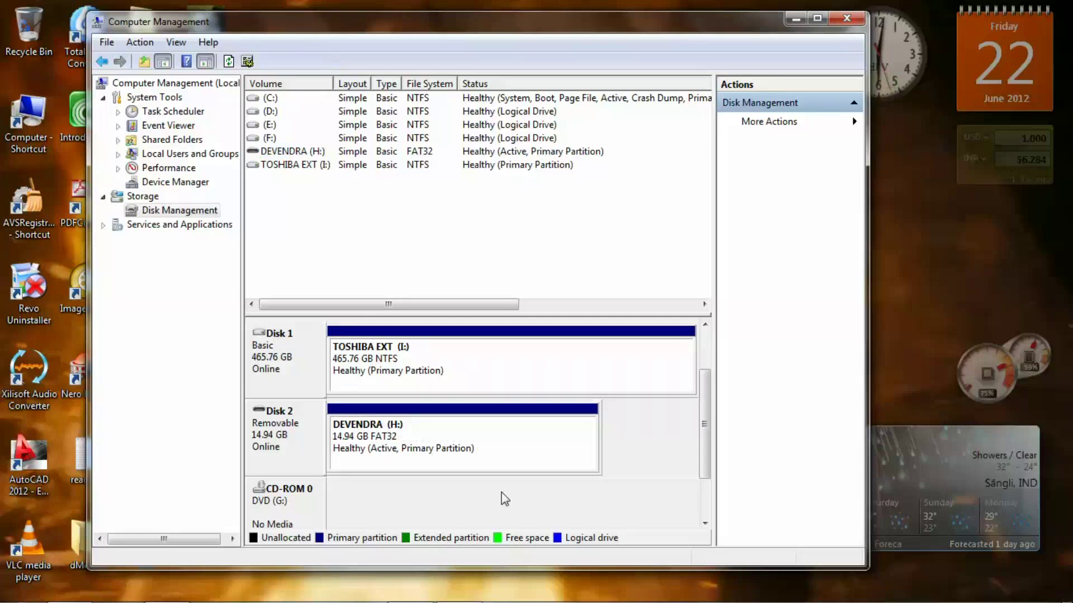
pyautogui.click(474, 444)
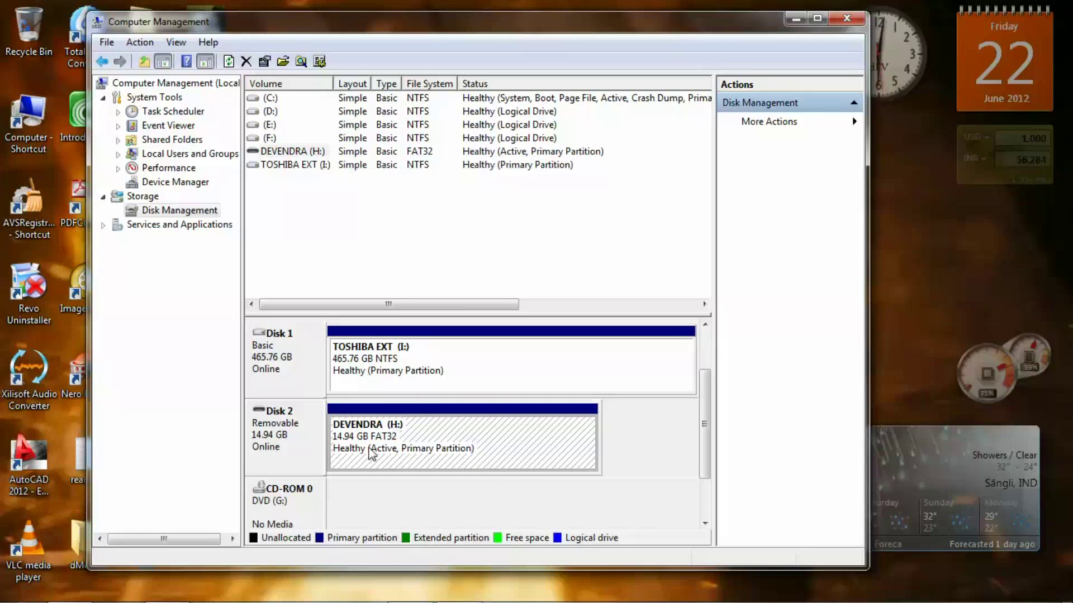
pyautogui.rightClick(419, 439)
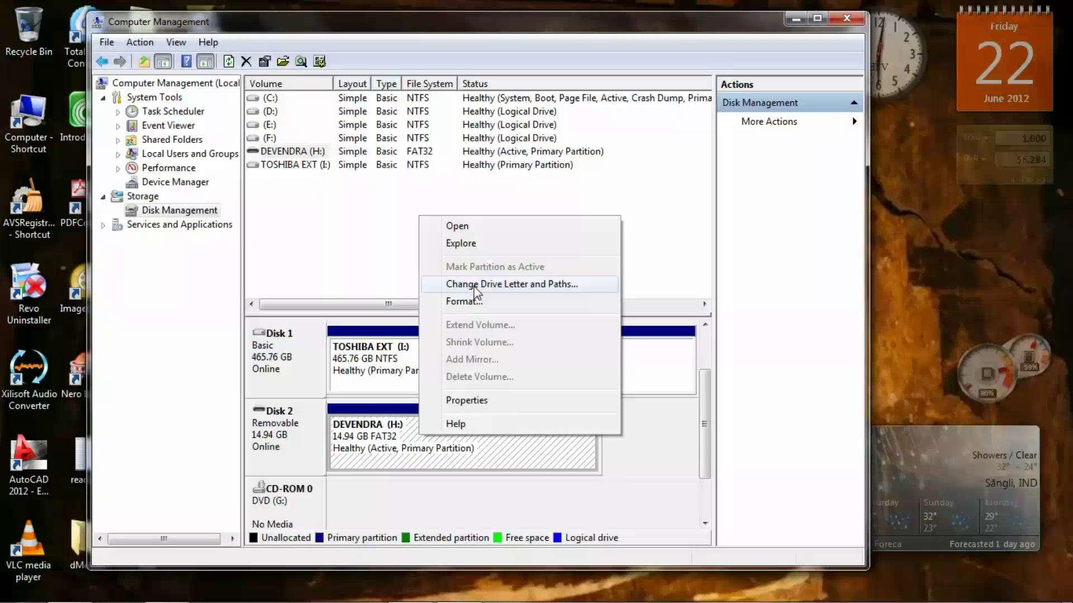
pyautogui.click(374, 283)
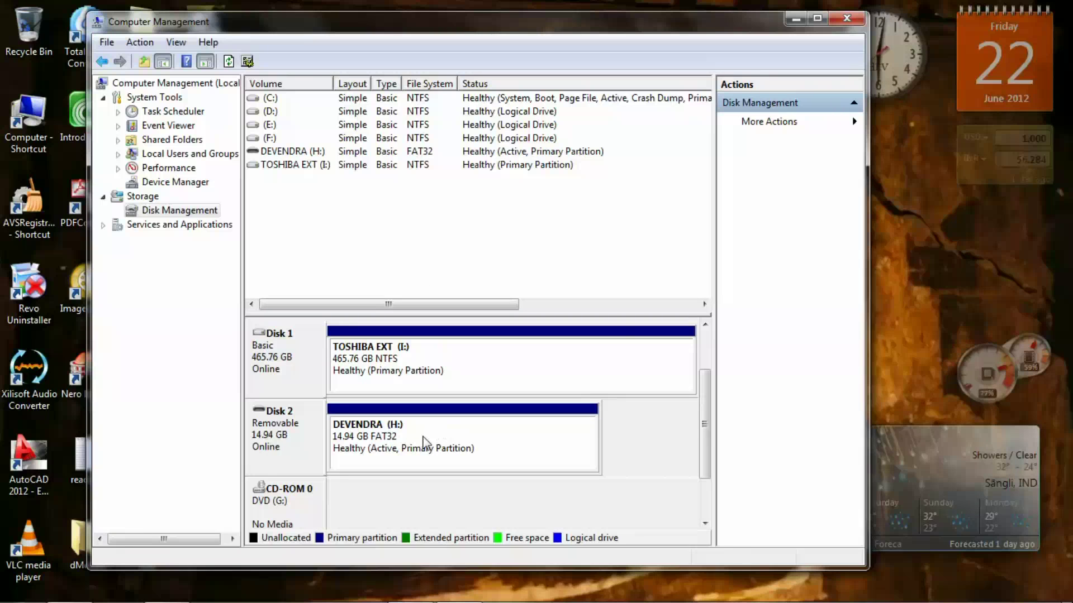
pyautogui.rightClick(424, 443)
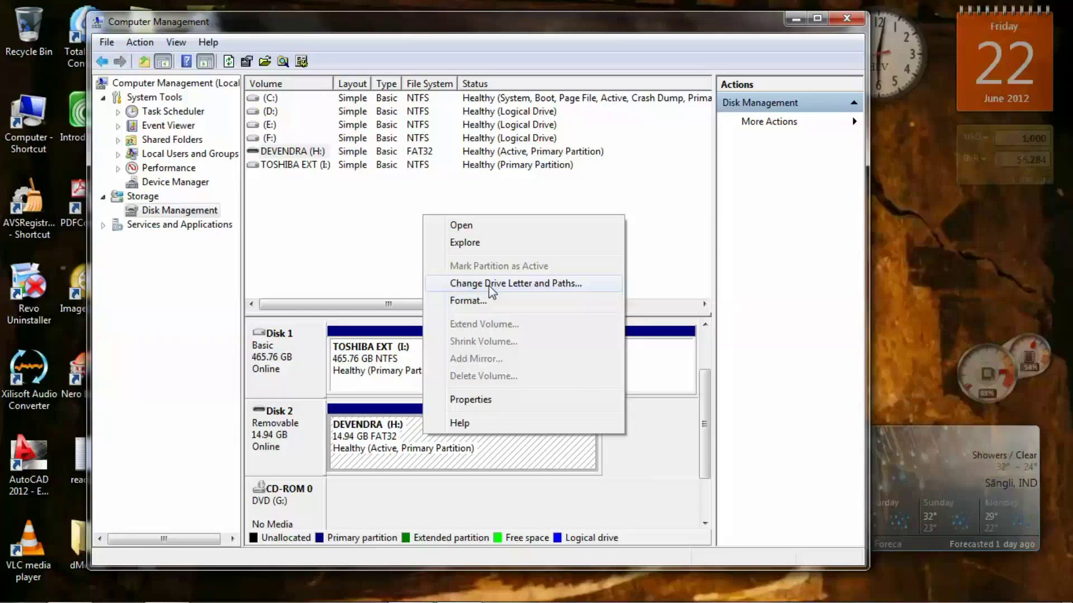
pyautogui.click(490, 284)
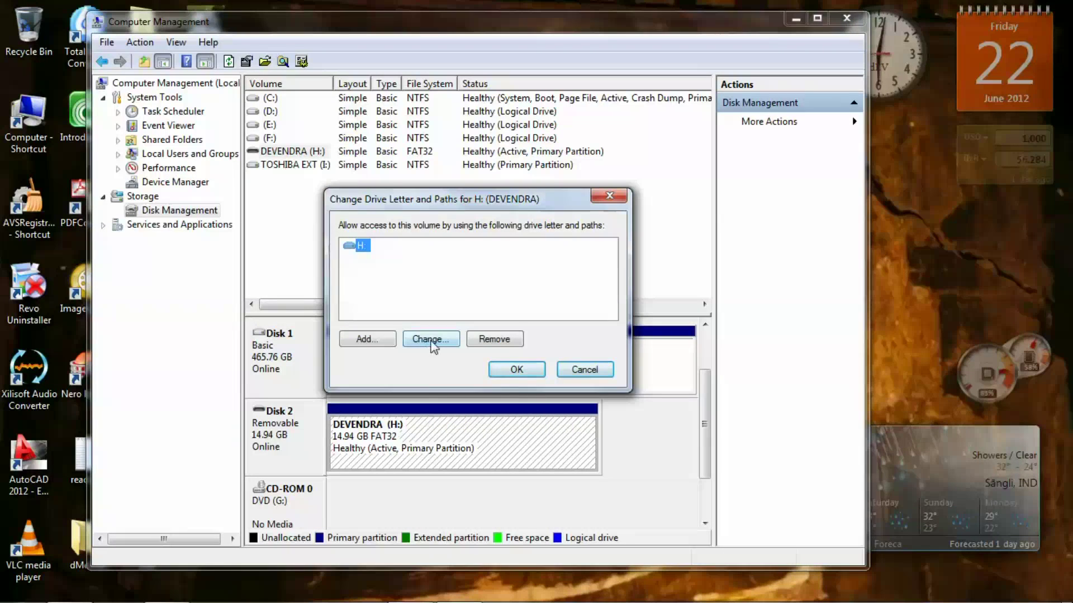
pyautogui.click(432, 342)
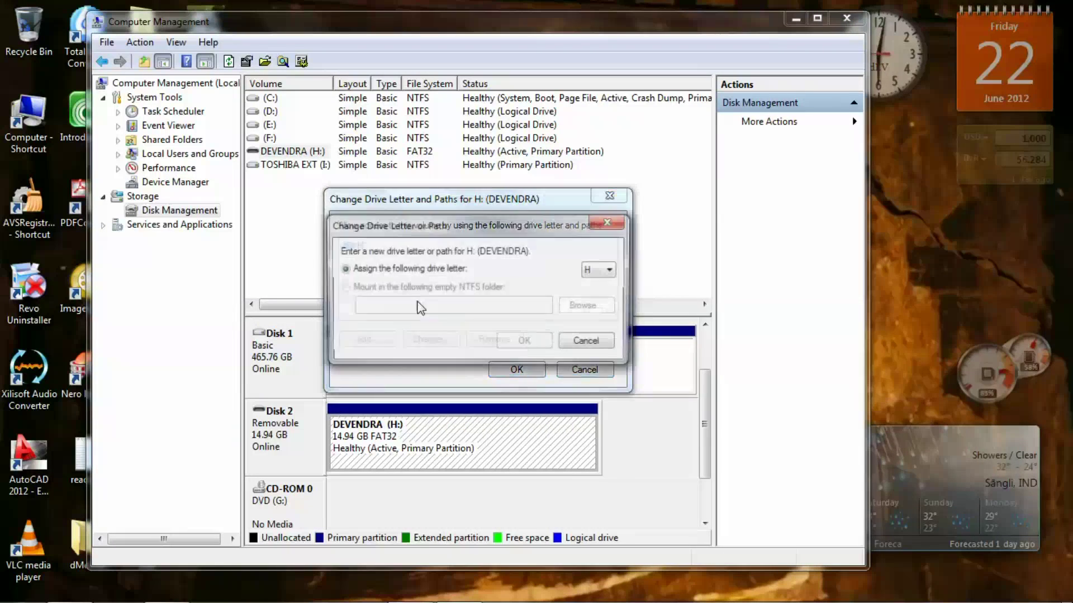
pyautogui.click(606, 270)
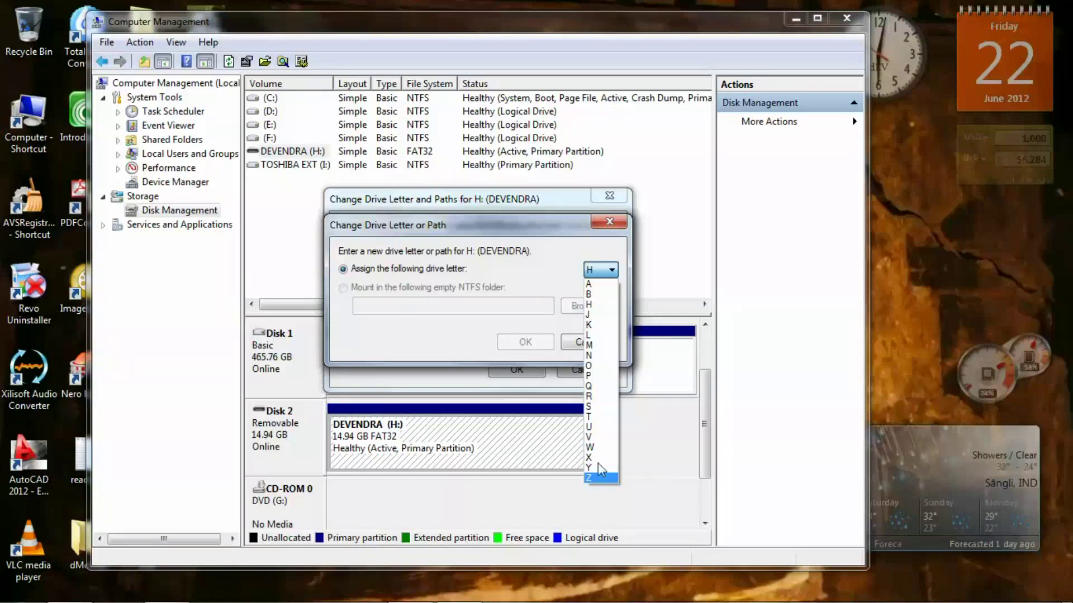
pyautogui.click(463, 338)
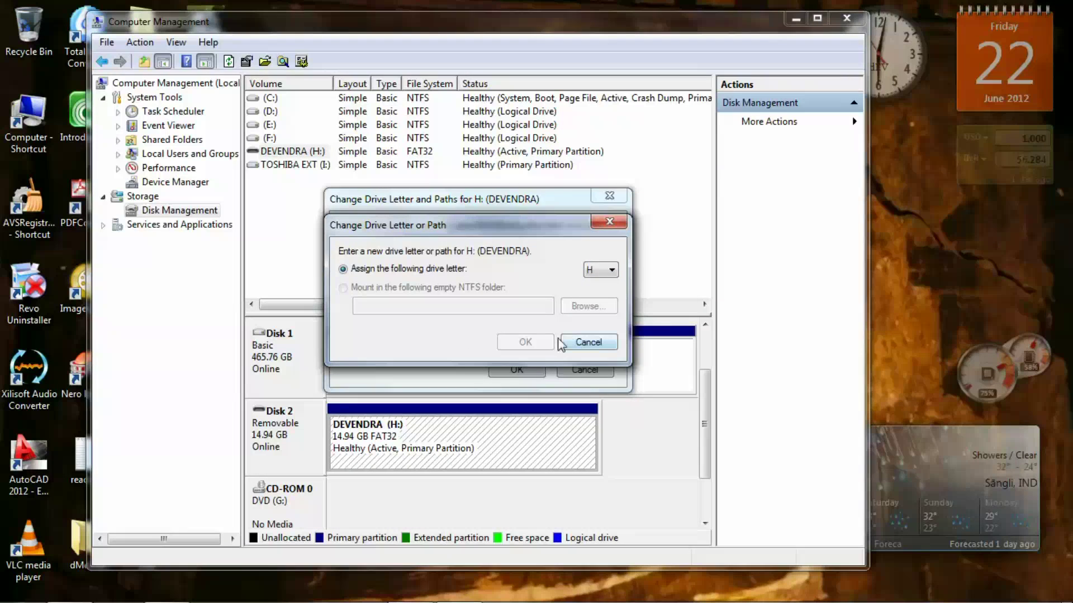
pyautogui.click(590, 342)
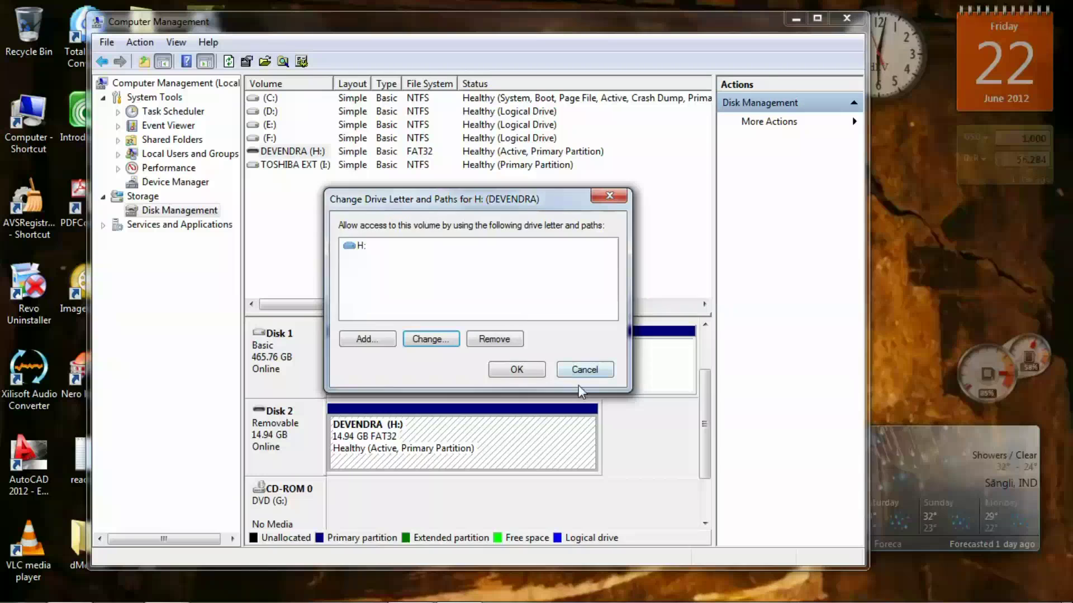
pyautogui.click(585, 369)
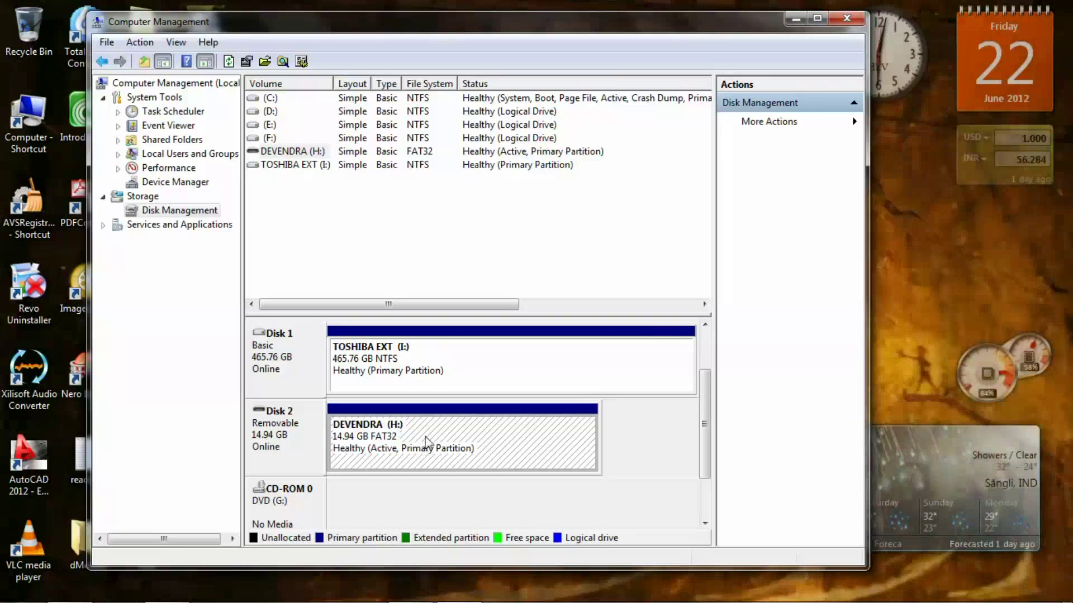
pyautogui.rightClick(288, 152)
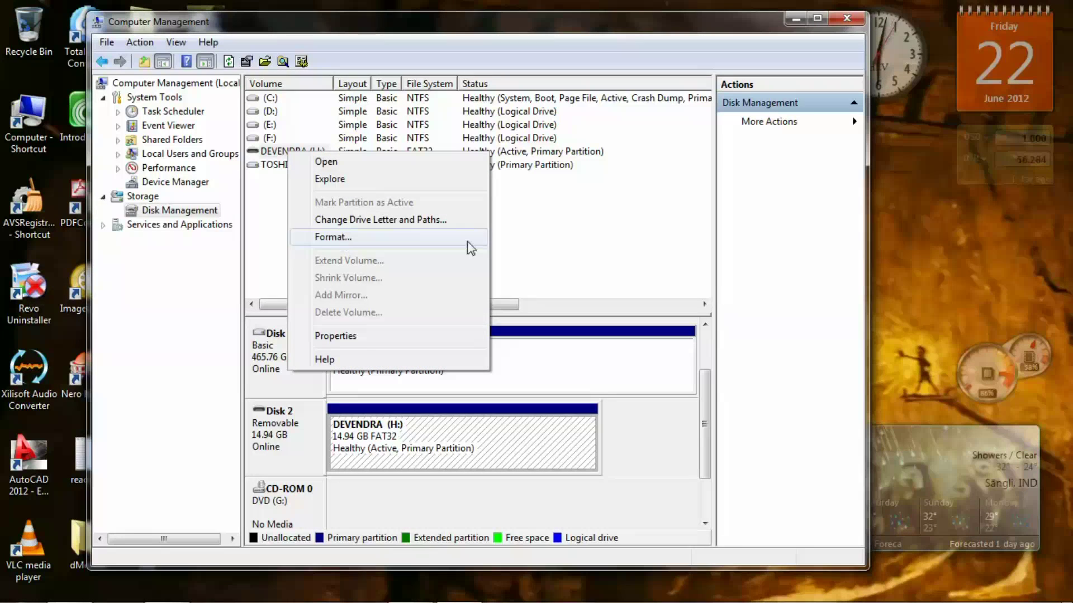
pyautogui.click(565, 230)
pyautogui.rightClick(432, 449)
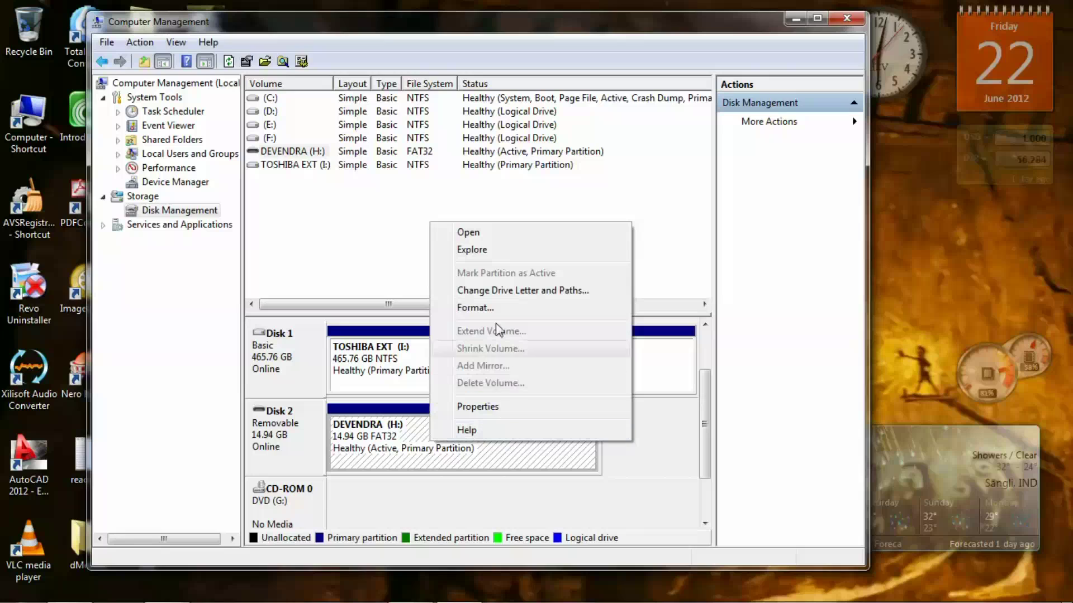
pyautogui.click(388, 280)
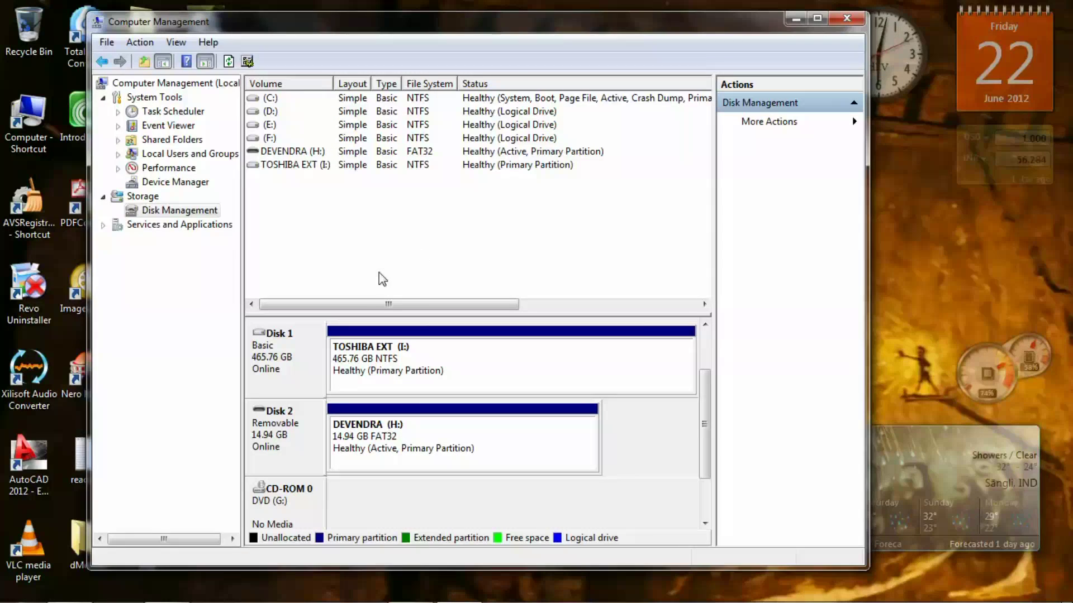
pyautogui.rightClick(429, 435)
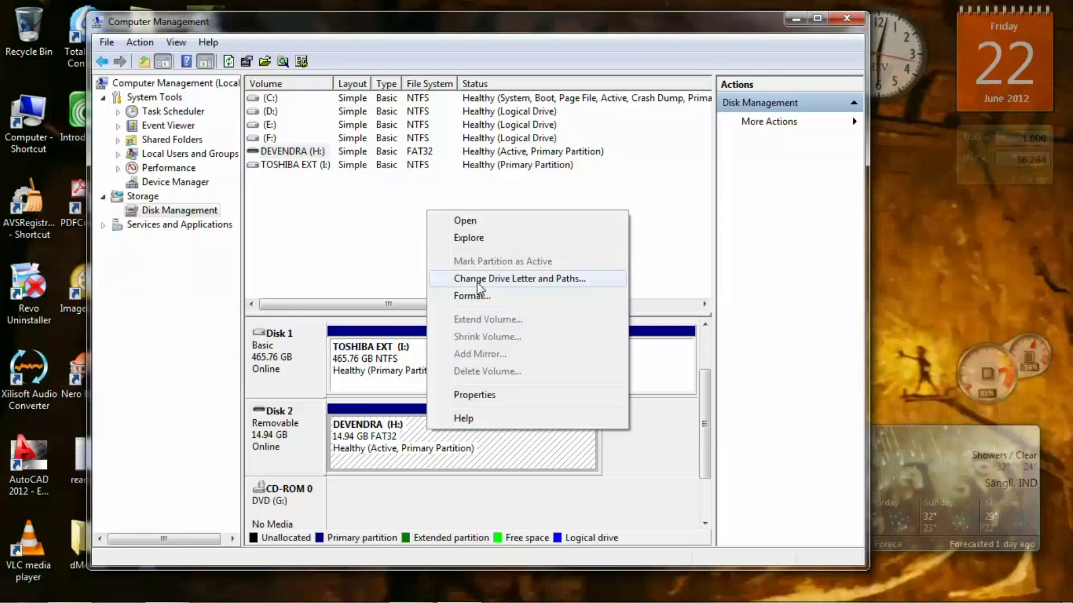
pyautogui.click(384, 175)
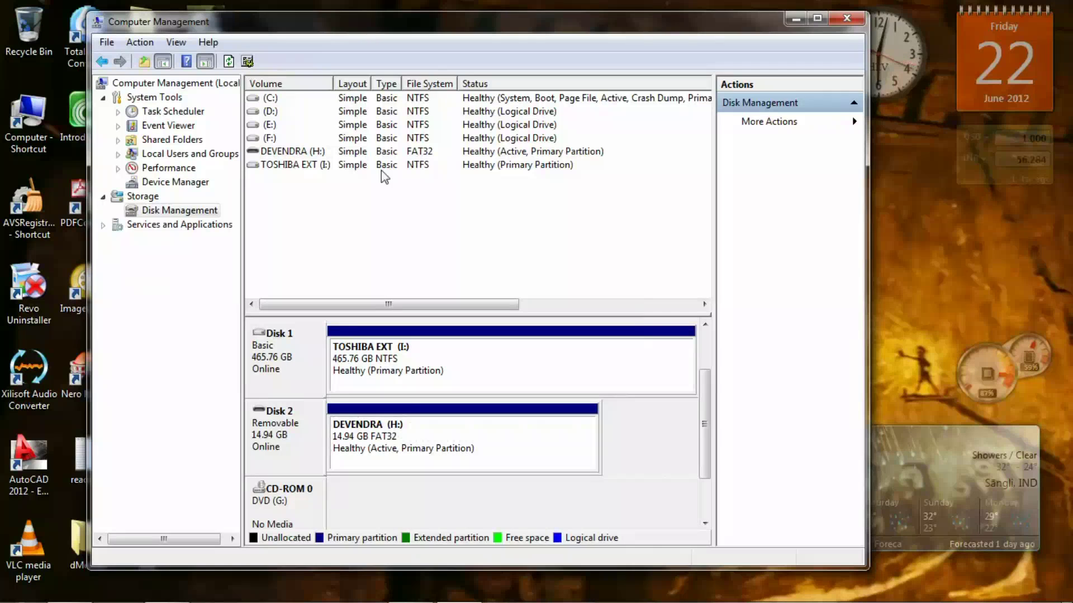
# - View the 'console view is not up-to-date' error screenshot in Photo Viewer, then close it
pyautogui.moveTo(351, 30); pyautogui.dragTo(593, 7)
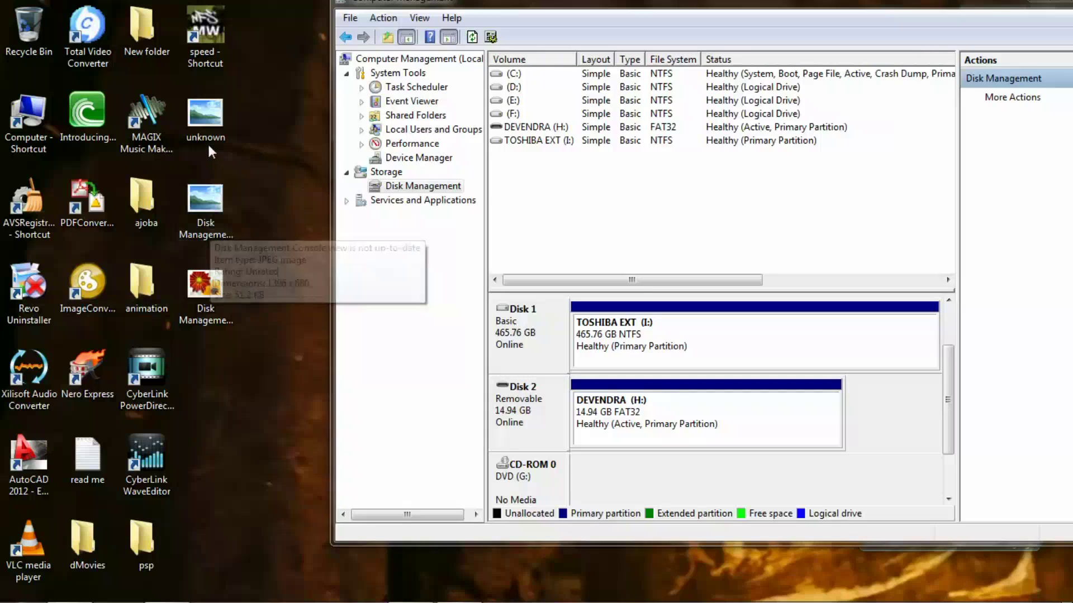
pyautogui.click(202, 229)
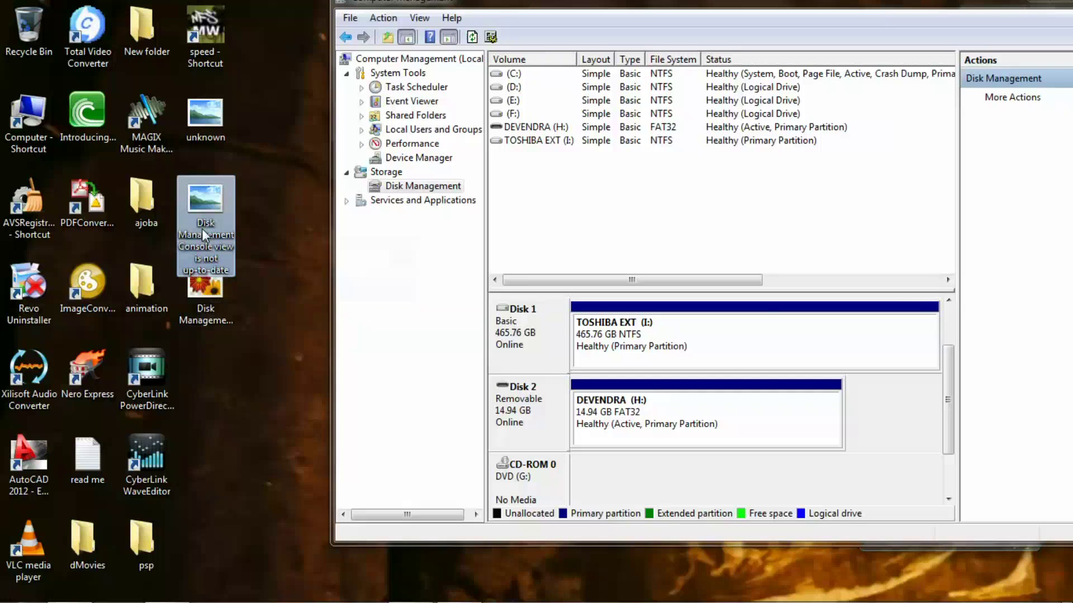
pyautogui.press('Return')
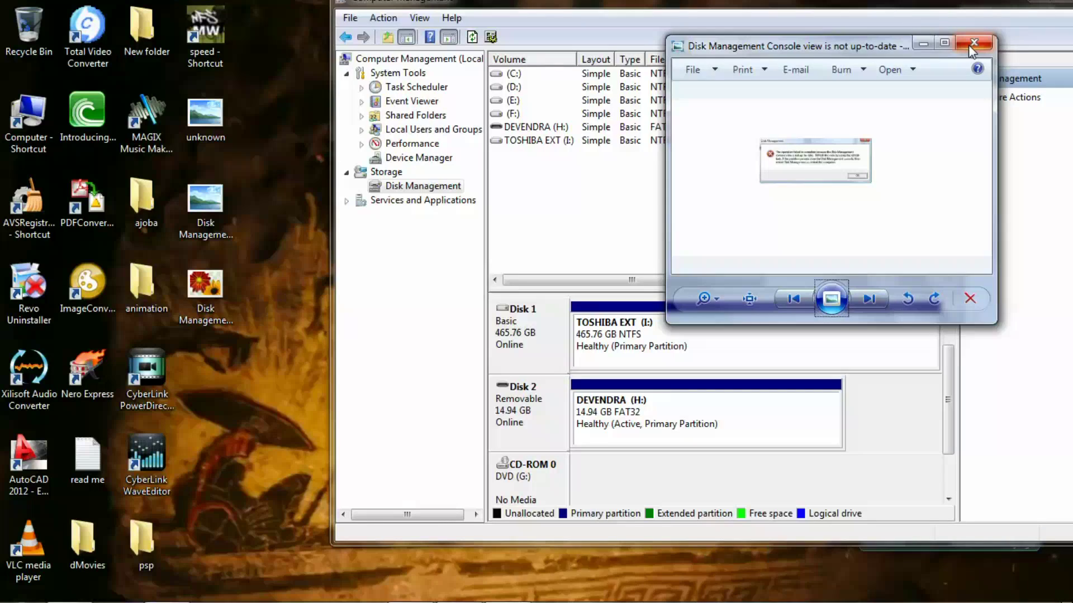
pyautogui.click(973, 43)
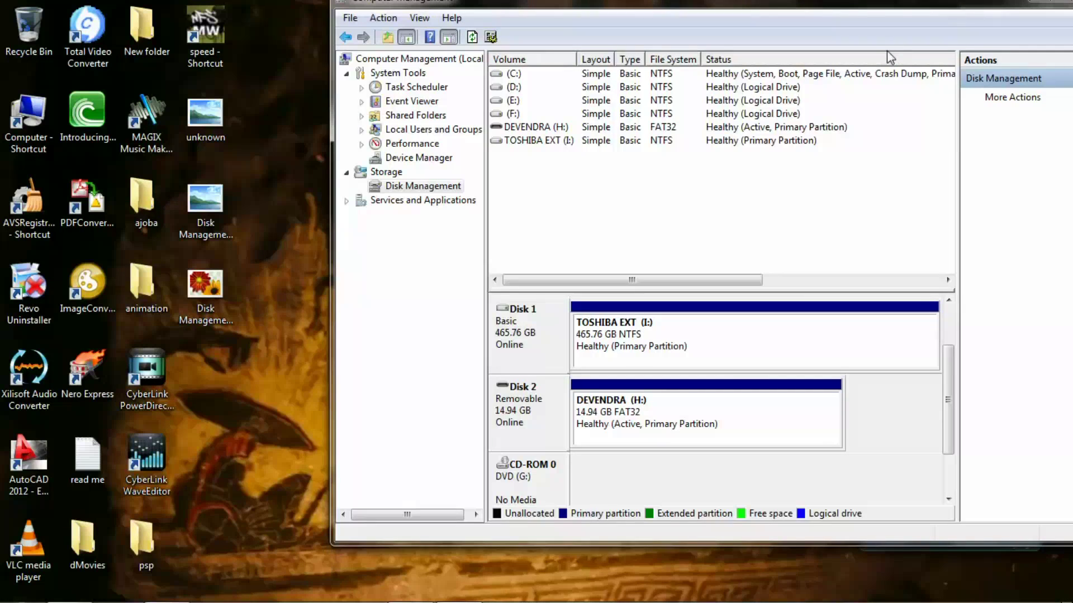
# - Close the Computer Management window and bring up the desktop's context menu
pyautogui.moveTo(860, 6); pyautogui.dragTo(669, 58)
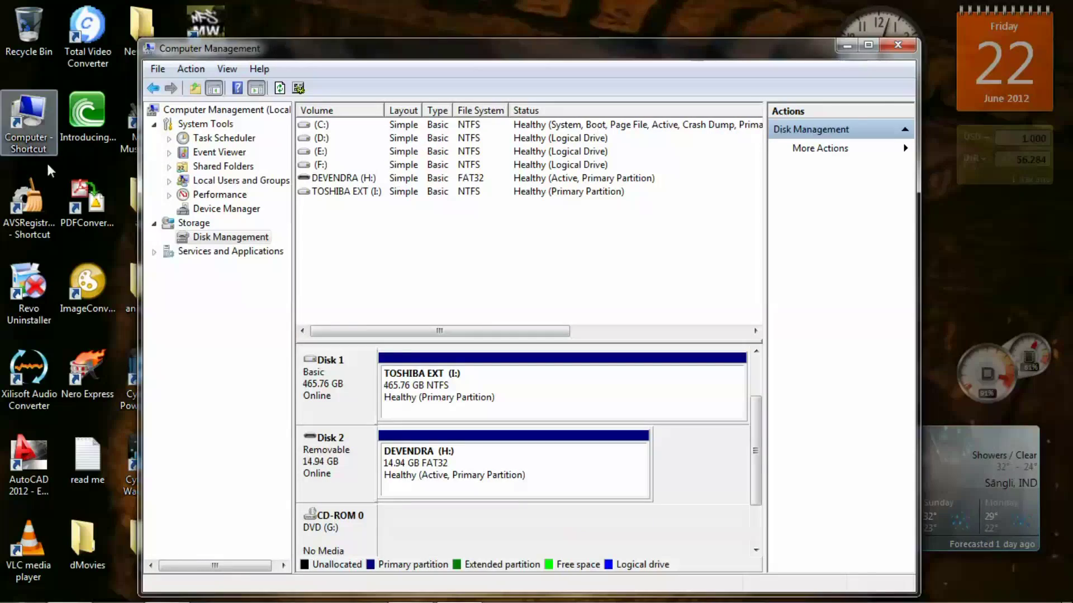
pyautogui.click(898, 44)
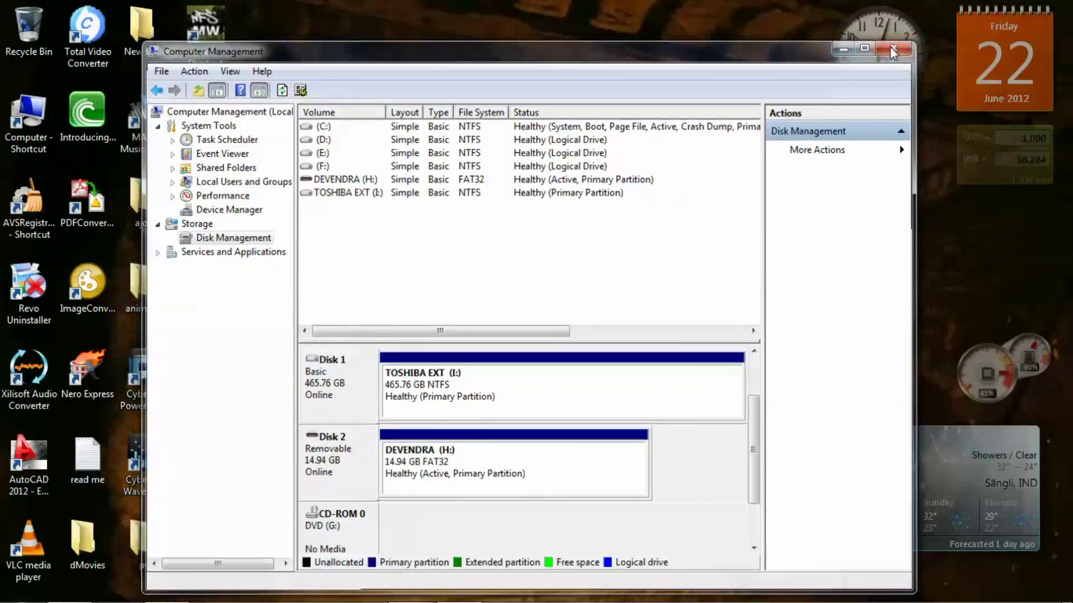
pyautogui.rightClick(472, 65)
# - Refresh the desktop, then launch Device Manager by searching 'device manager' from the Start menu
pyautogui.click(516, 111)
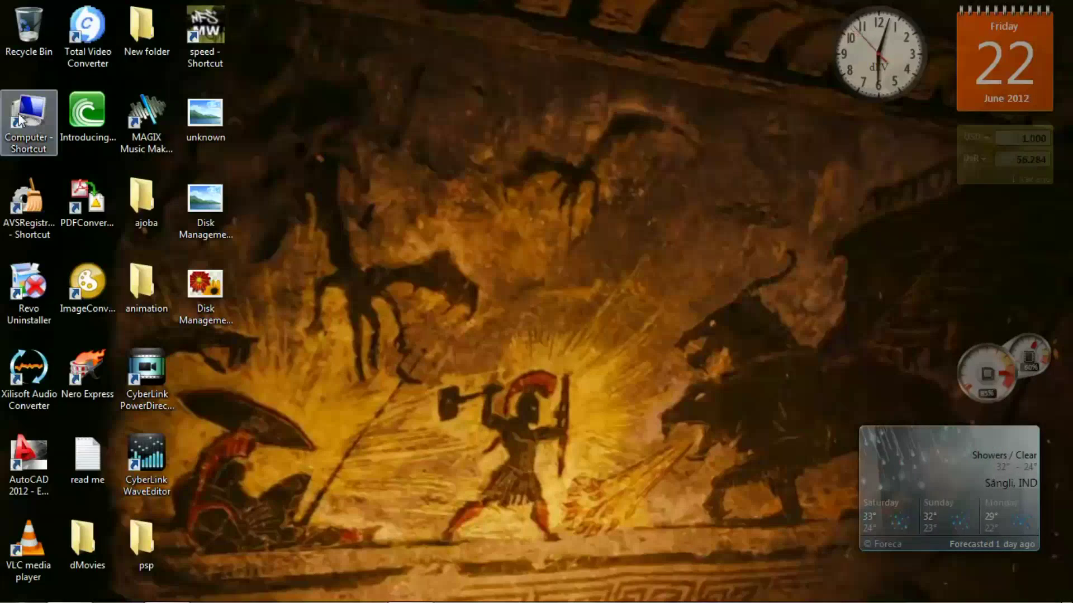
pyautogui.press('super')
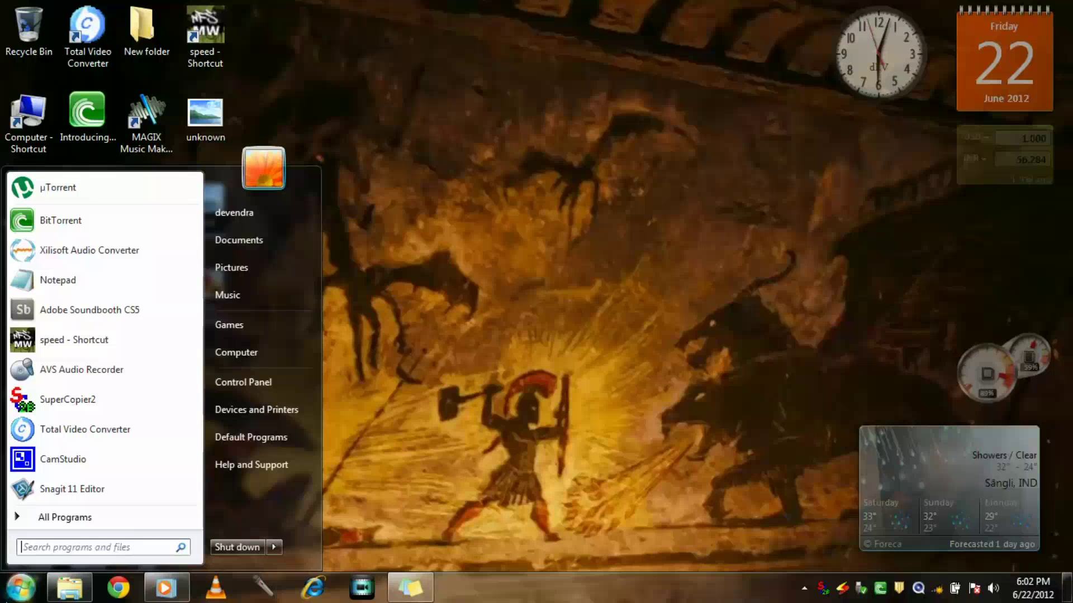
pyautogui.write('device')
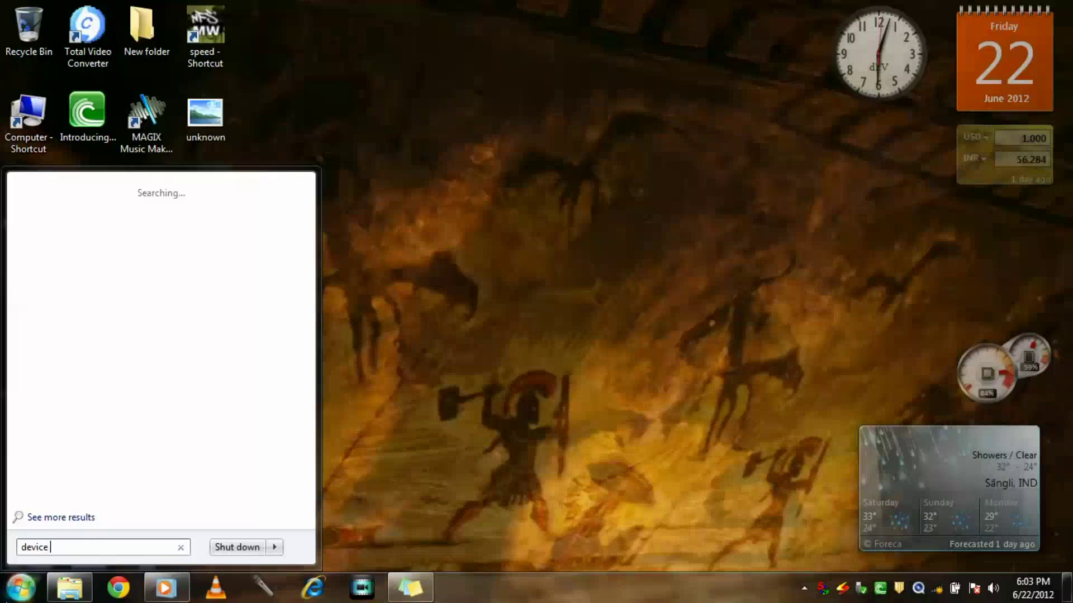
pyautogui.write('manager')
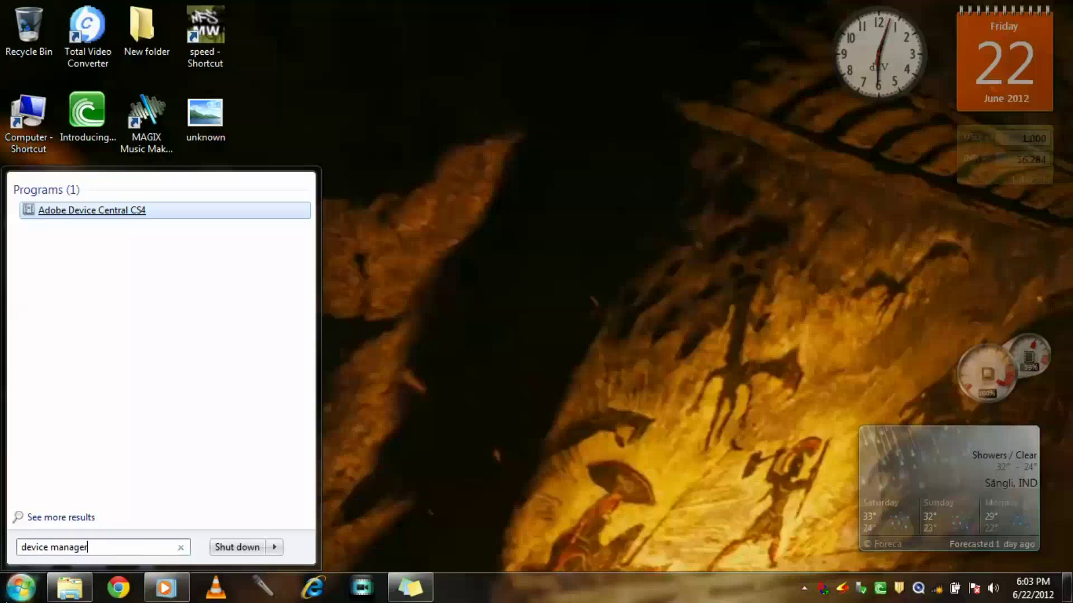
pyautogui.press('Return')
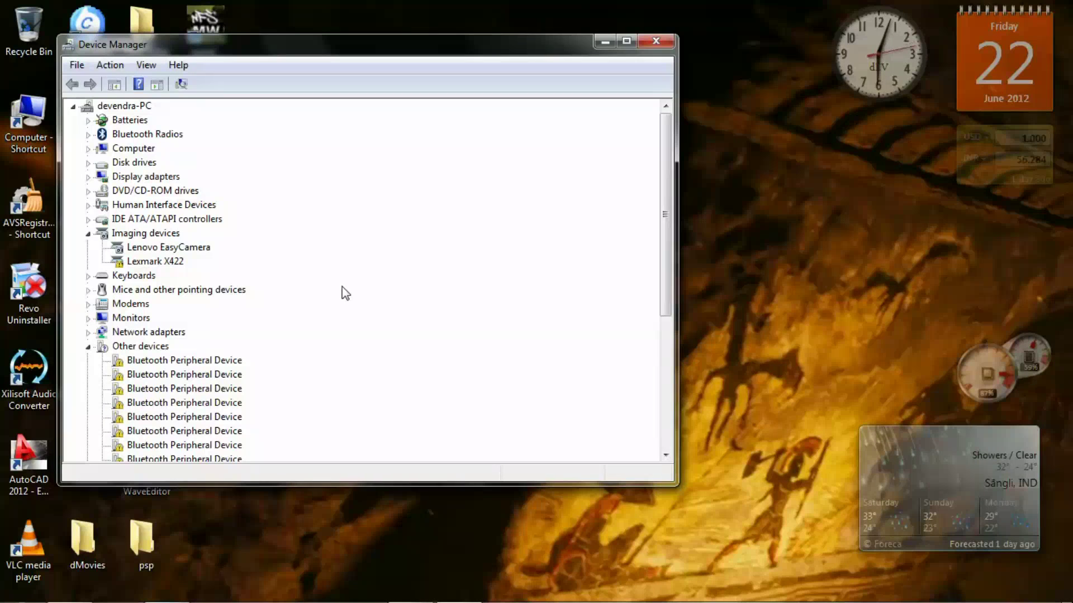
# - Show hidden devices and expand Storage Volumes to reveal its six Generic volume entries
pyautogui.click(146, 67)
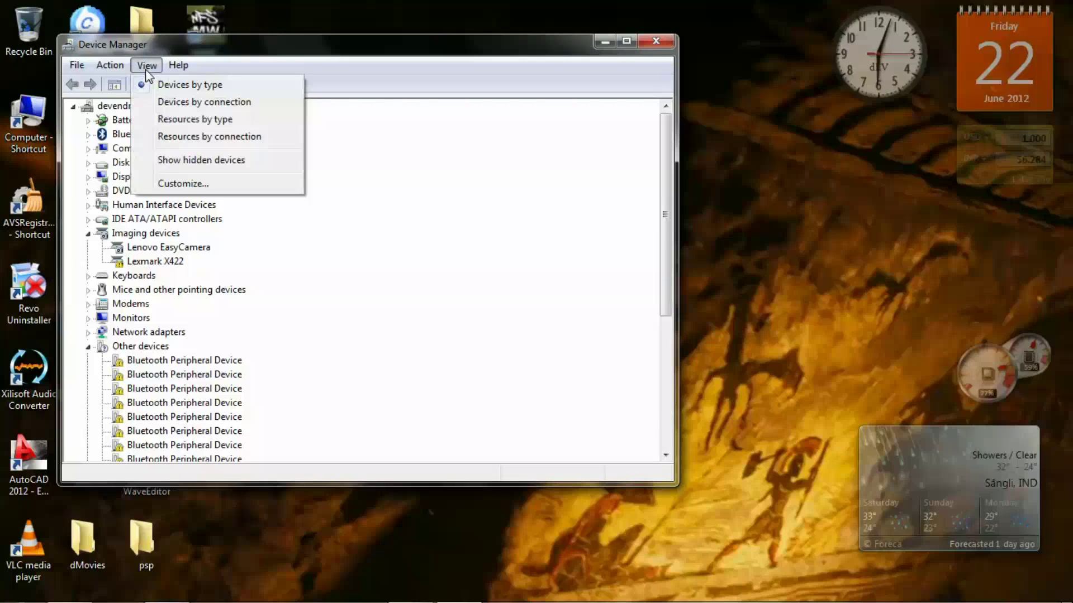
pyautogui.click(186, 161)
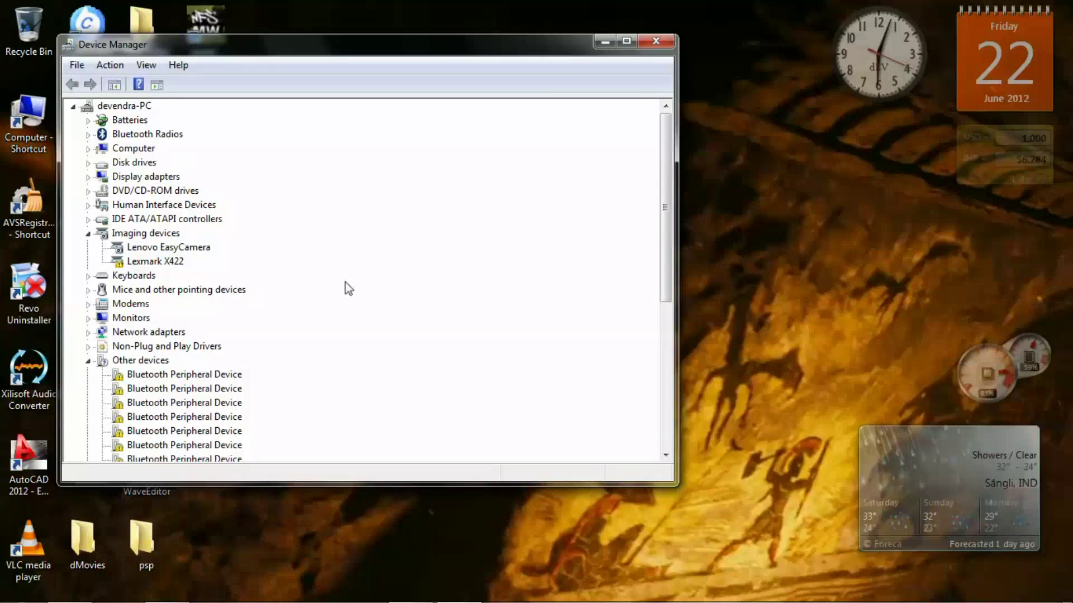
pyautogui.moveTo(665, 168); pyautogui.dragTo(623, 345)
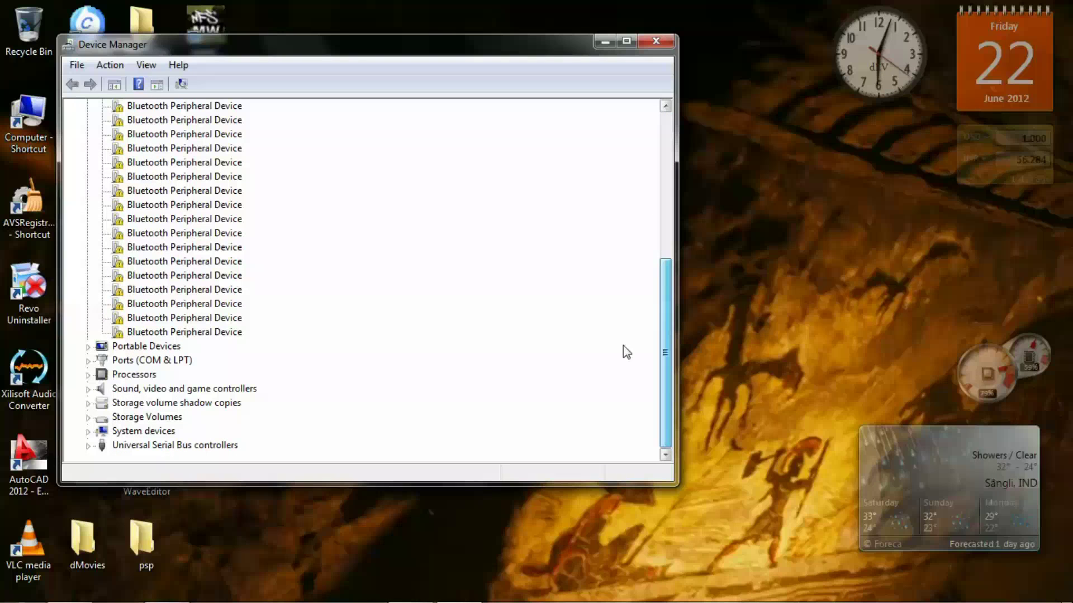
pyautogui.click(86, 418)
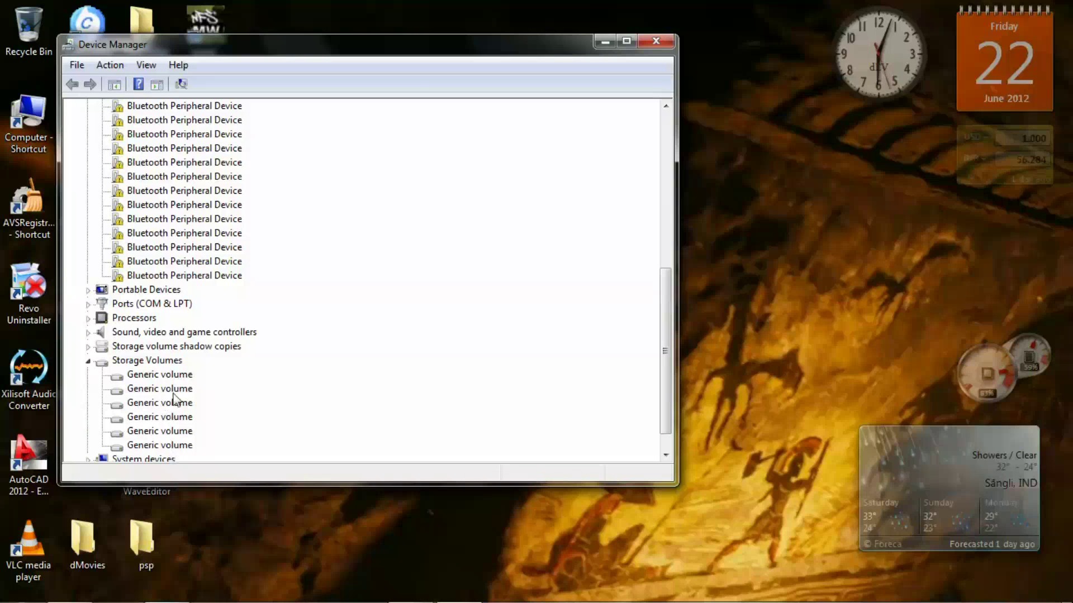
pyautogui.moveTo(239, 46); pyautogui.dragTo(544, 38)
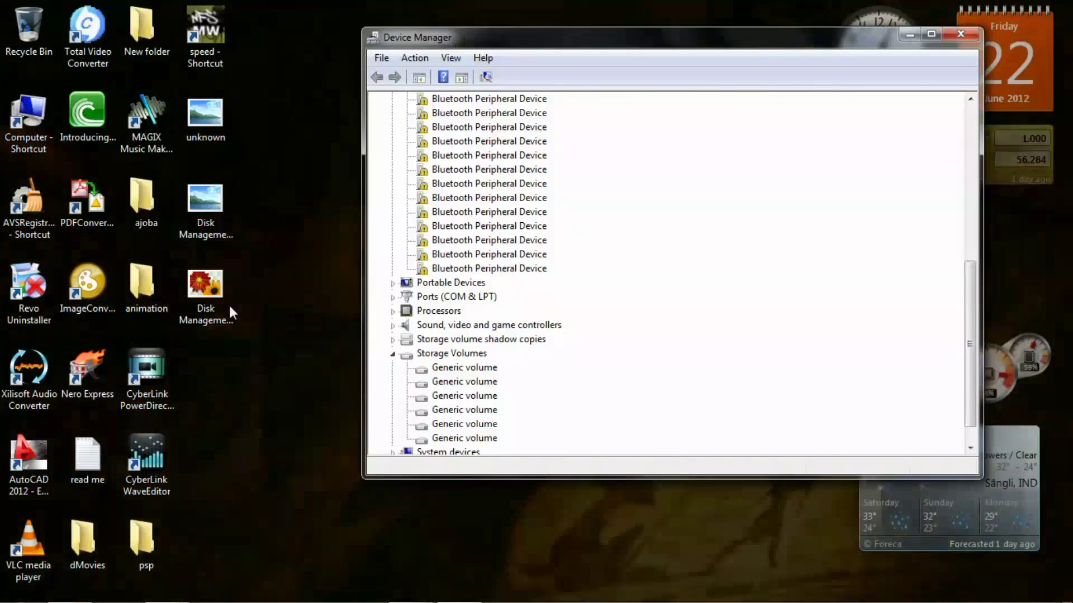
# - Open the 'unknown' Device Manager reference screenshot in Photo Viewer as a slideshow
pyautogui.doubleClick(199, 130)
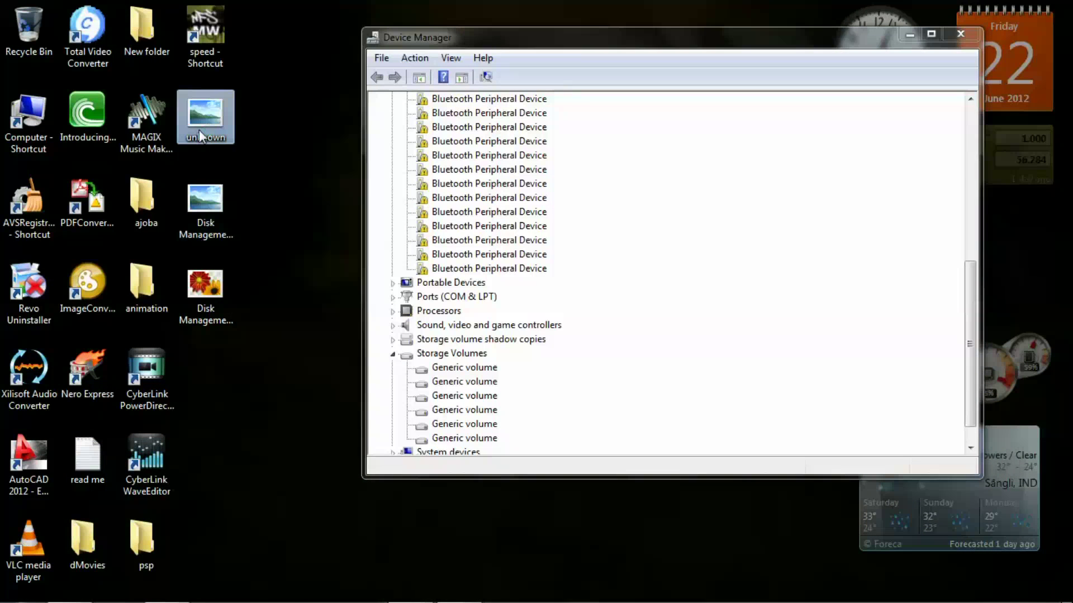
pyautogui.click(825, 301)
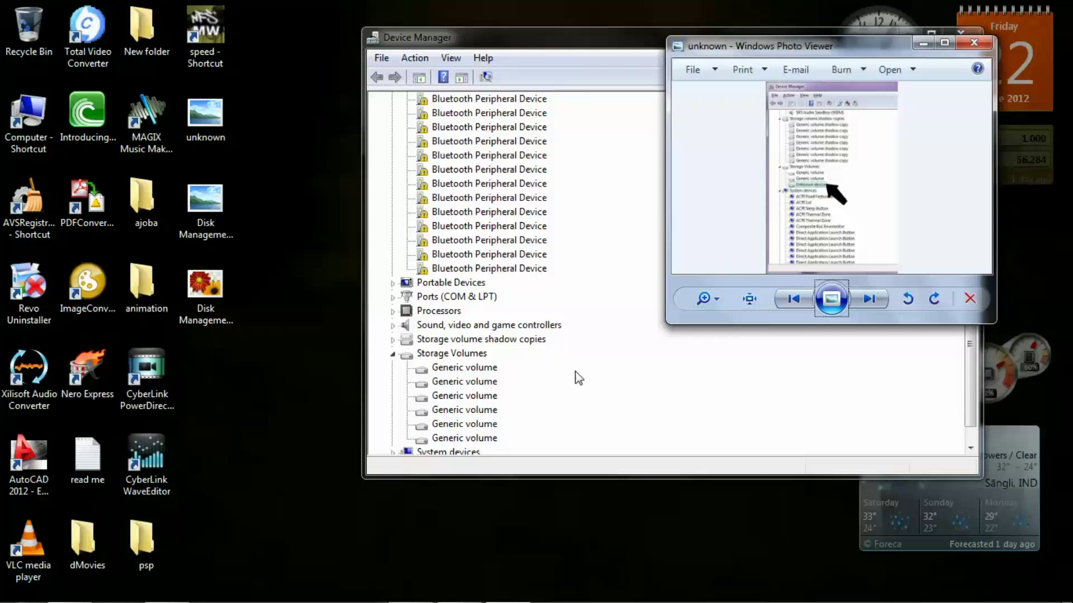
# - Uninstall the last Generic volume entry under Storage Volumes in Device Manager
pyautogui.click(585, 323)
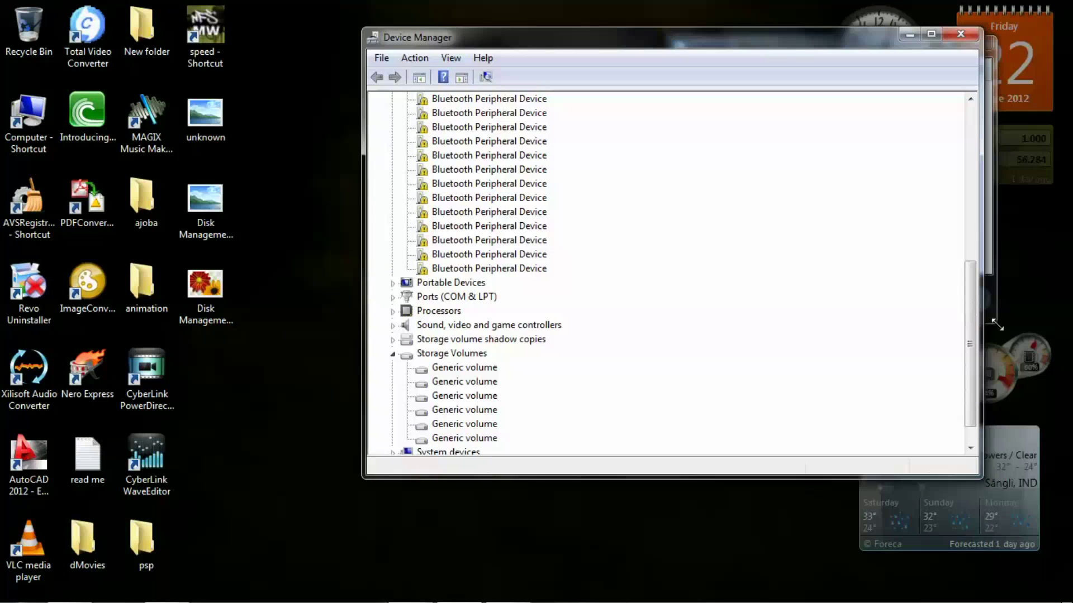
pyautogui.click(458, 441)
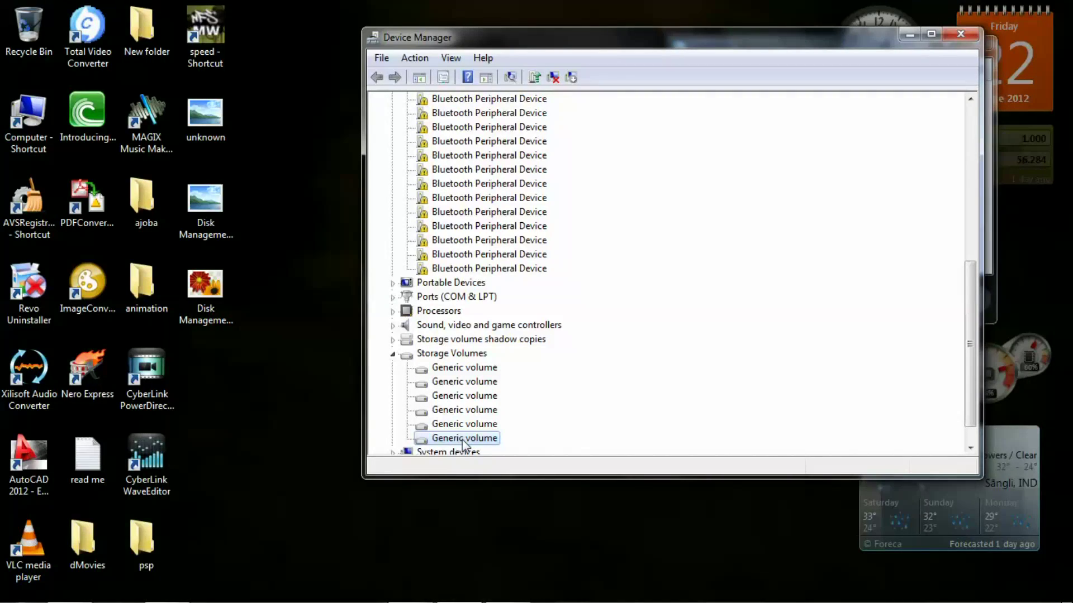
pyautogui.rightClick(462, 445)
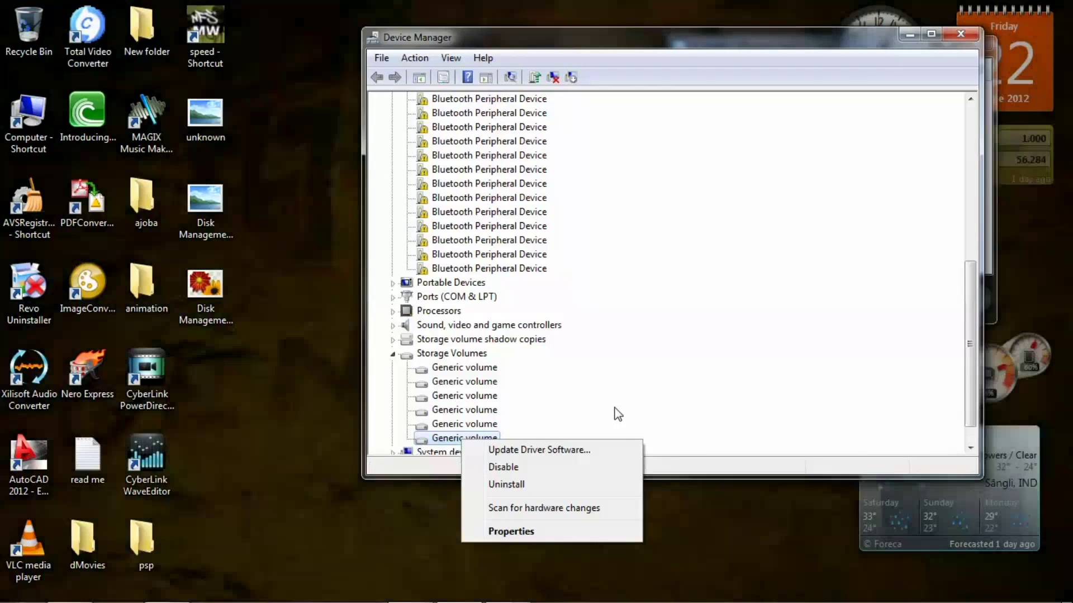
pyautogui.click(612, 414)
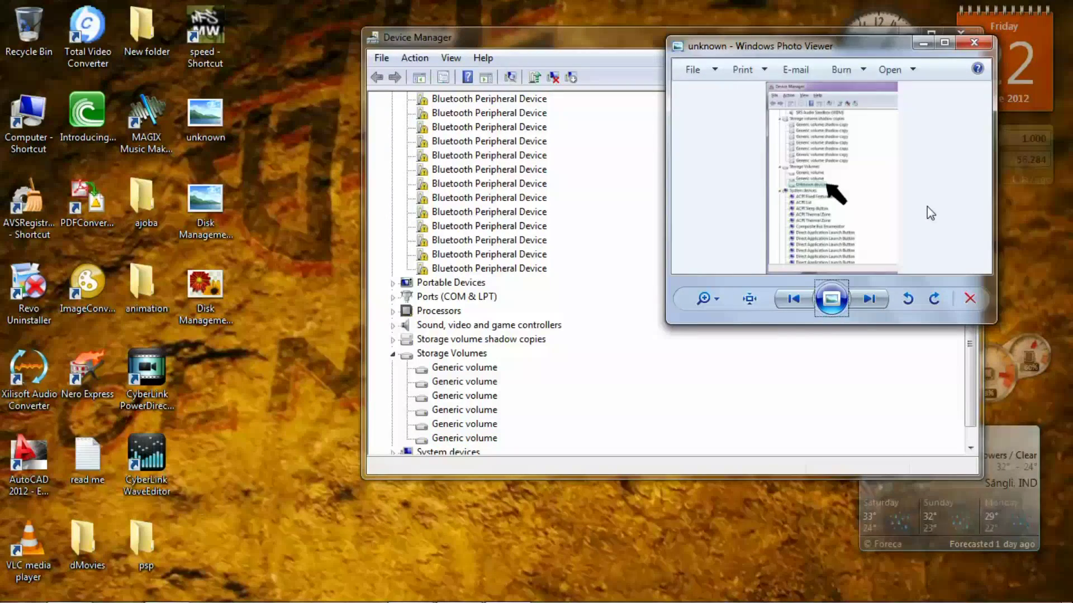
pyautogui.click(724, 340)
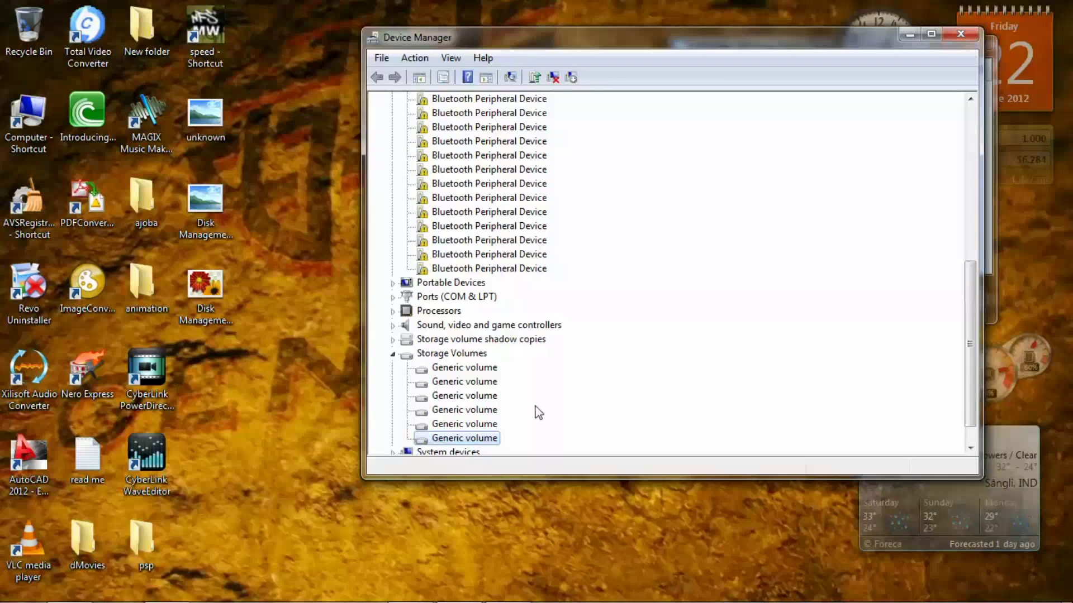
# - Run Scan for hardware changes on Storage Volumes, then close the Device Manager window
pyautogui.rightClick(453, 358)
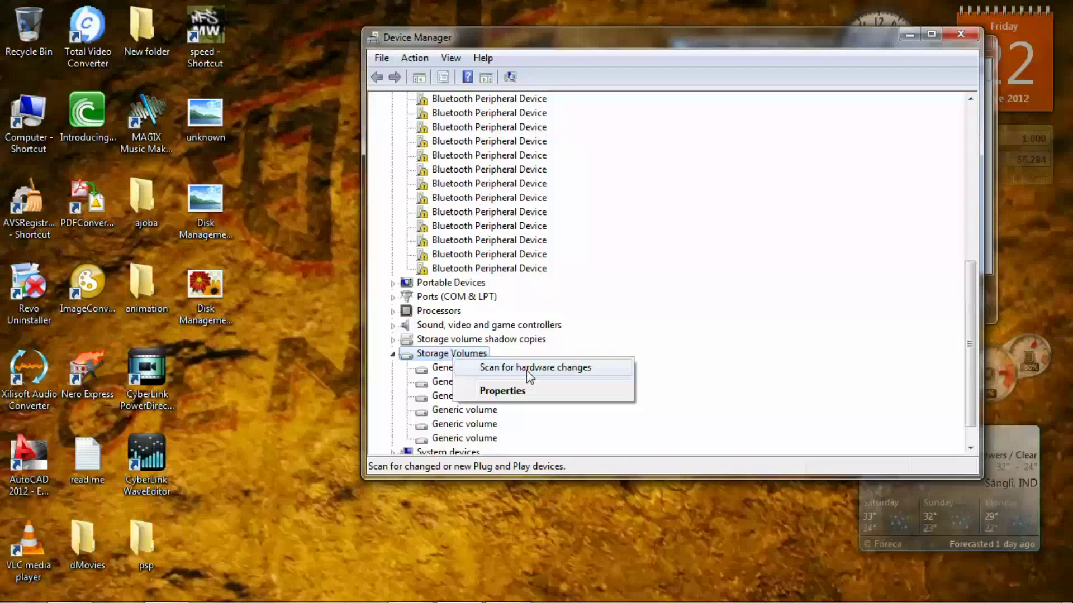
pyautogui.click(866, 266)
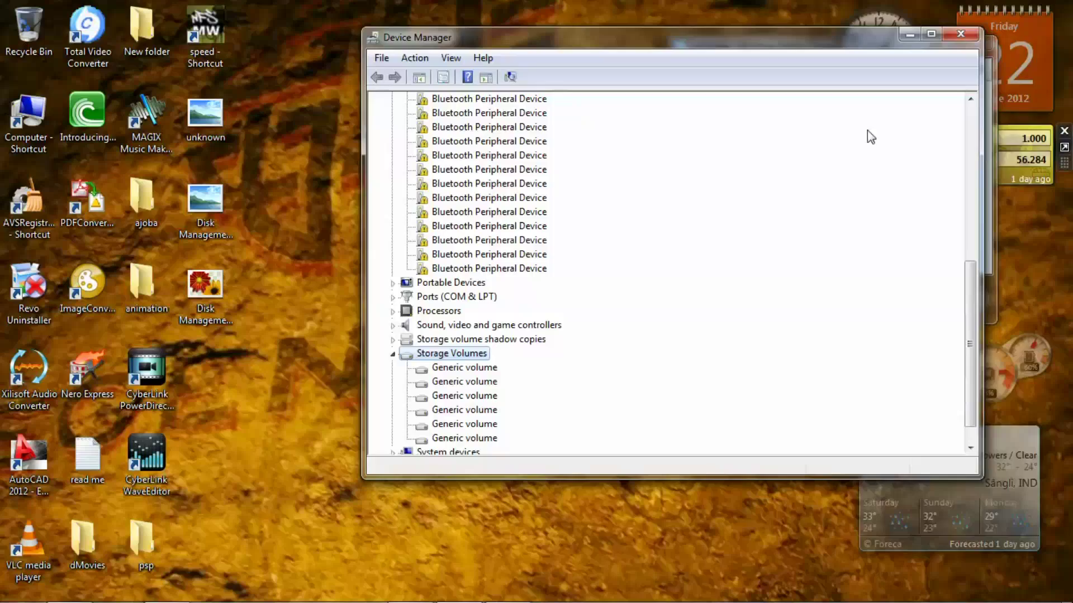
pyautogui.click(962, 34)
pyautogui.click(974, 42)
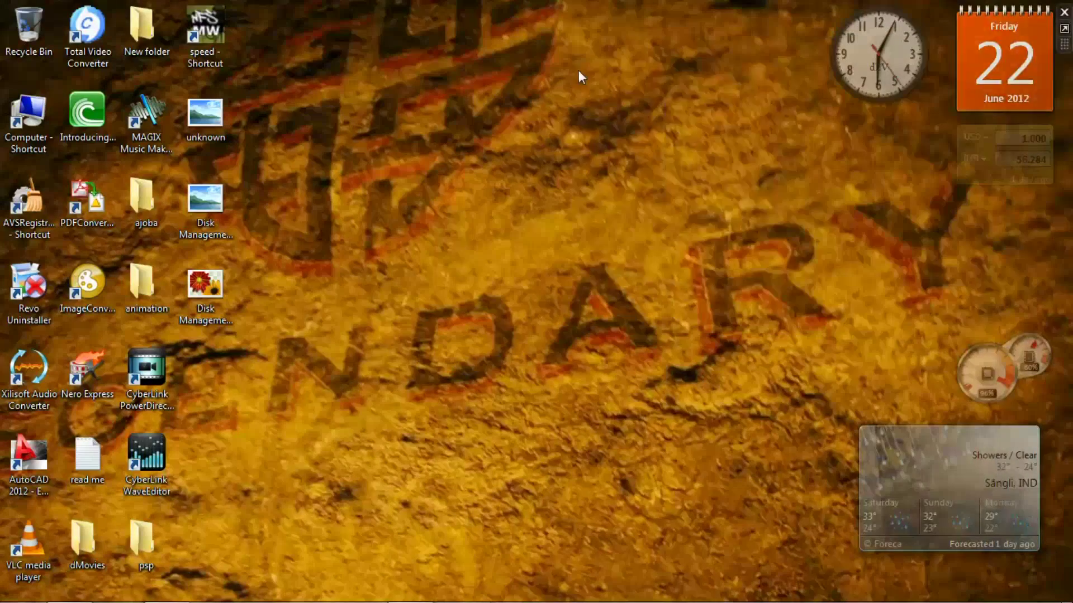
pyautogui.rightClick(578, 69)
pyautogui.click(587, 112)
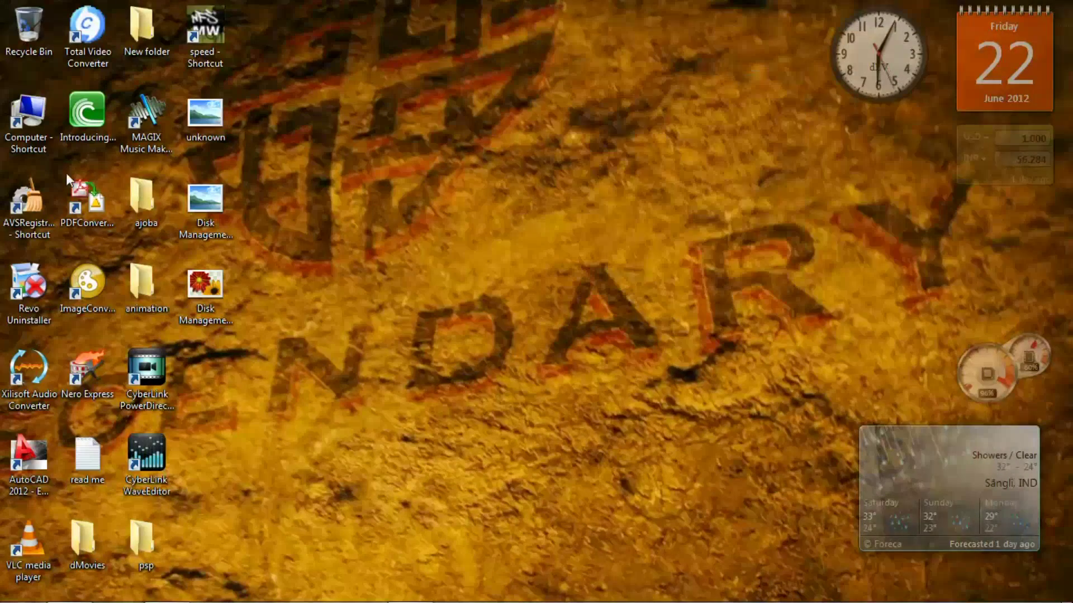
pyautogui.doubleClick(30, 130)
pyautogui.click(659, 369)
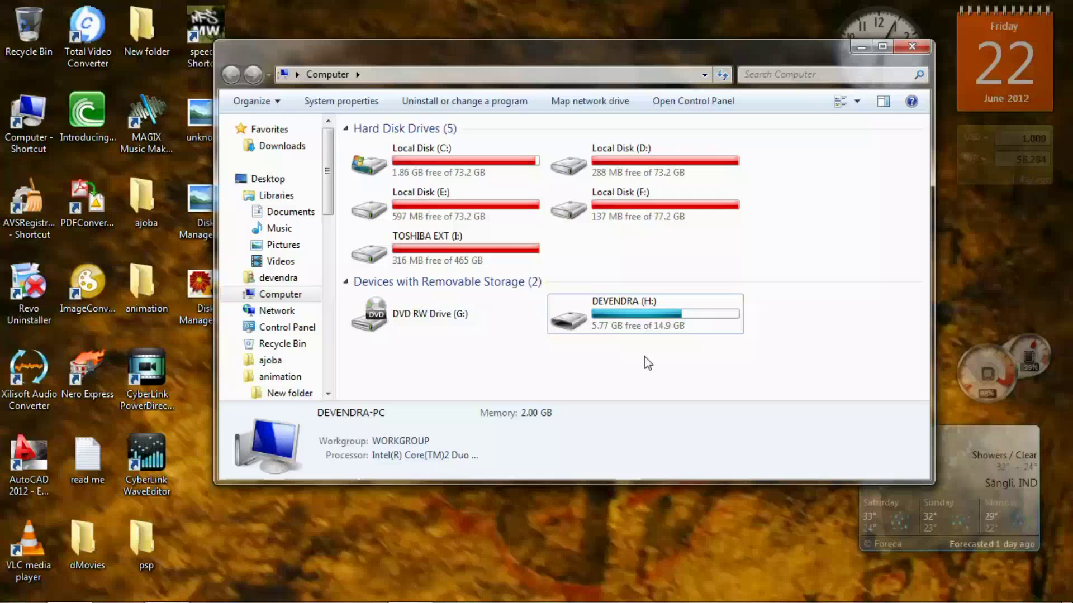
pyautogui.click(664, 312)
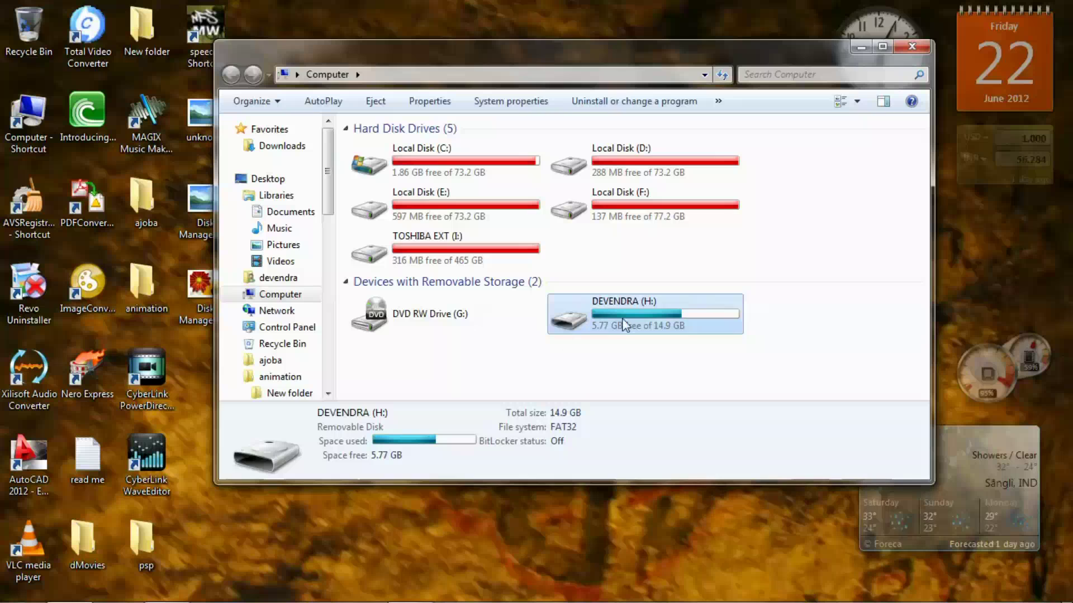
pyautogui.doubleClick(709, 308)
pyautogui.rightClick(702, 309)
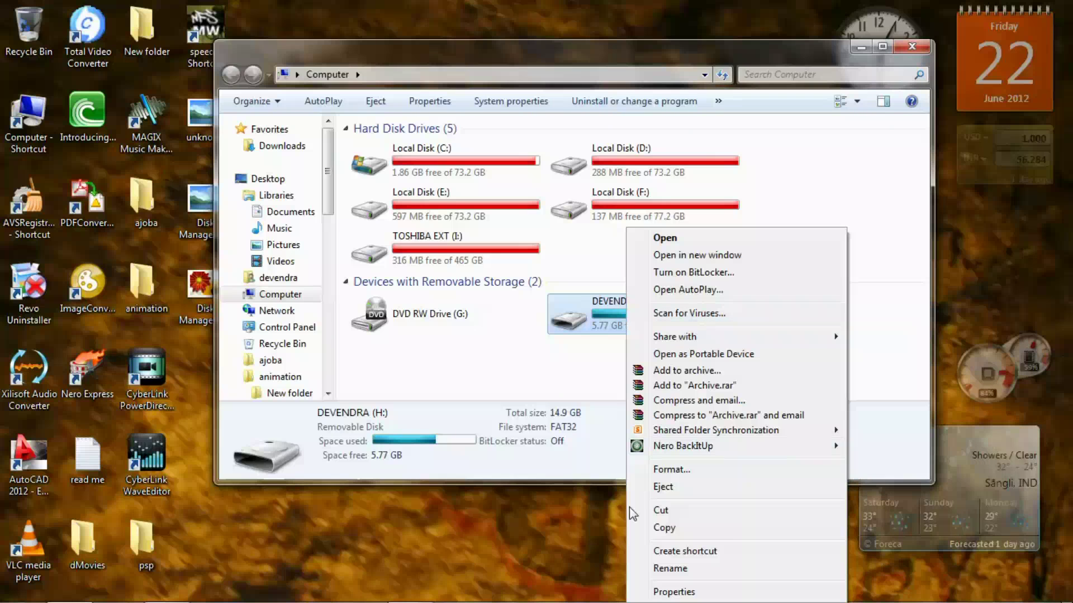
pyautogui.click(657, 472)
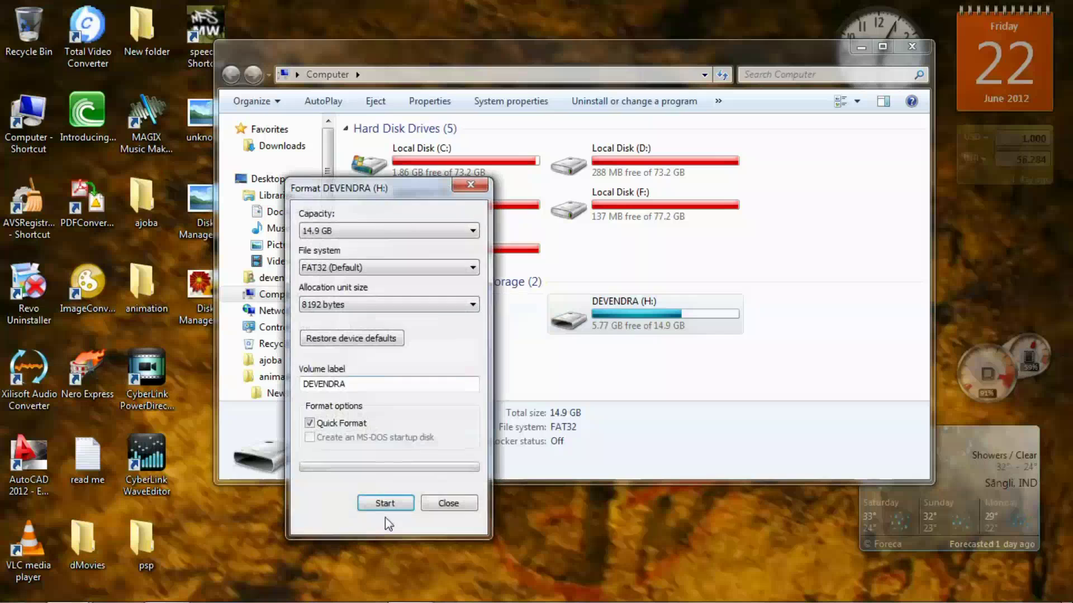
pyautogui.click(448, 503)
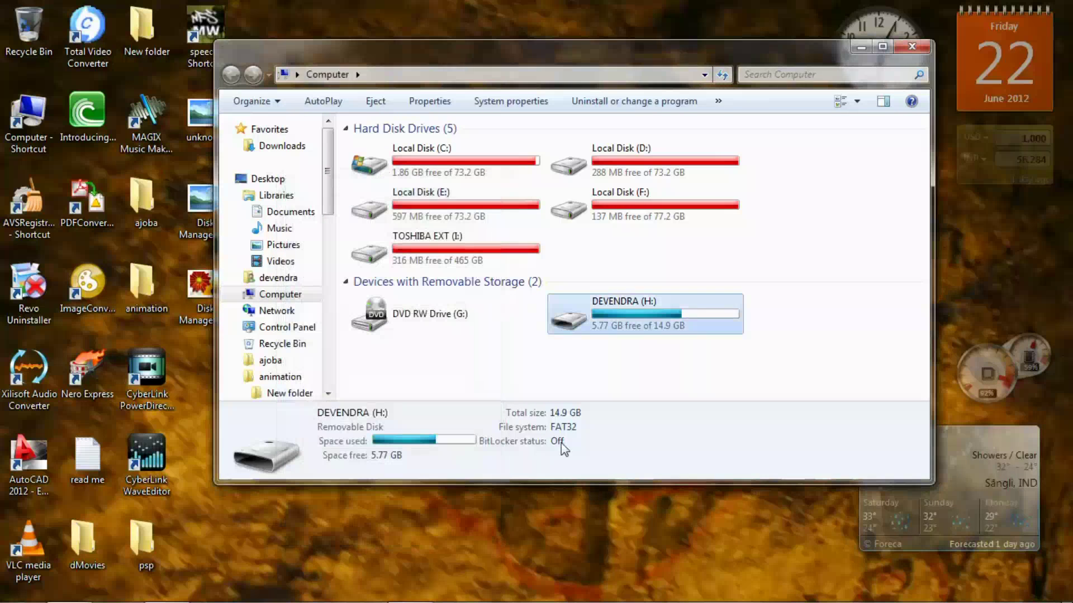
pyautogui.click(574, 371)
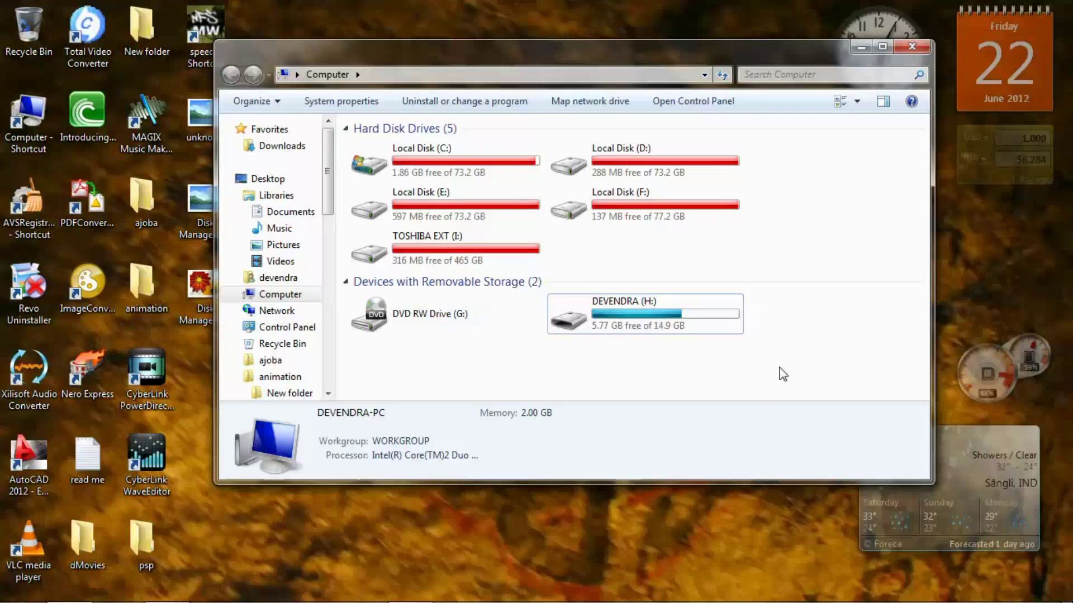
pyautogui.click(911, 46)
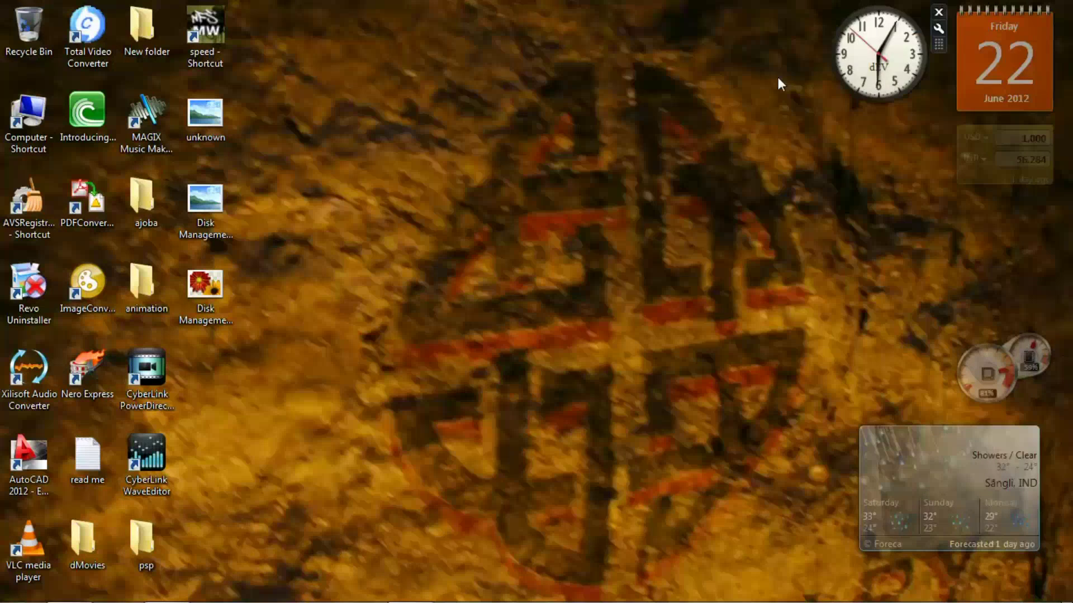